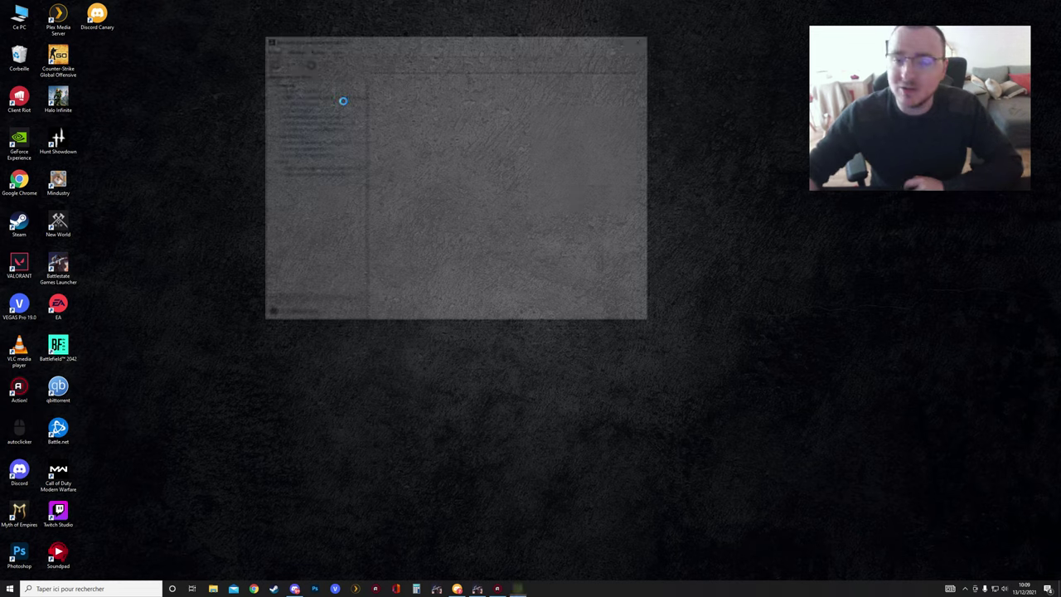
Look through the display pages, from the desktop colour settings to HDCP status, size and position, and multiple displays.
mouse_move(577, 40)
left_mouse_down()
mouse_move(596, 56)
mouse_move(584, 56)
left_mouse_up()
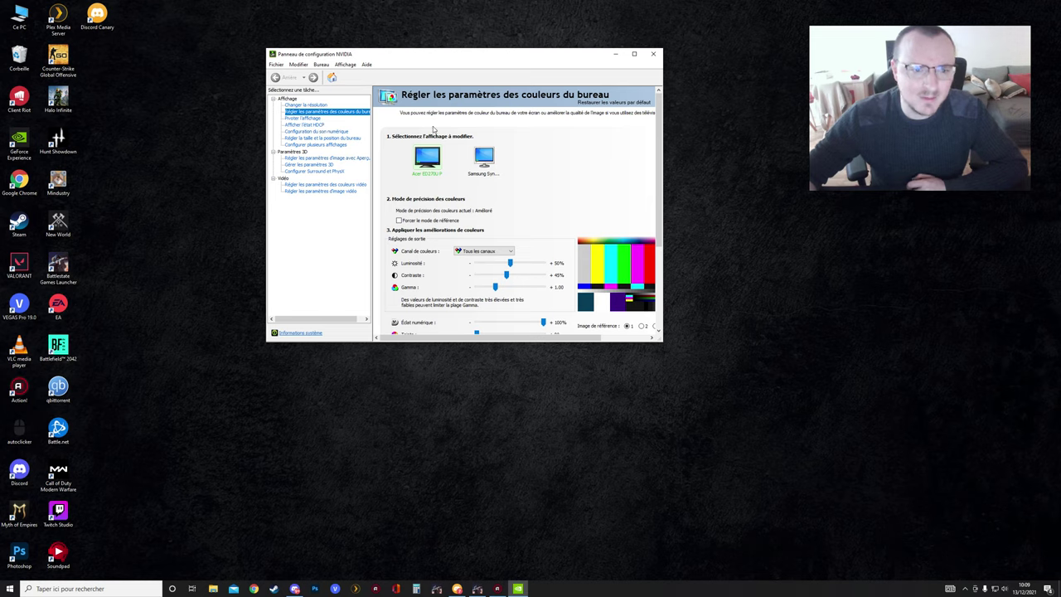
scroll(499, 240, "down", 2)
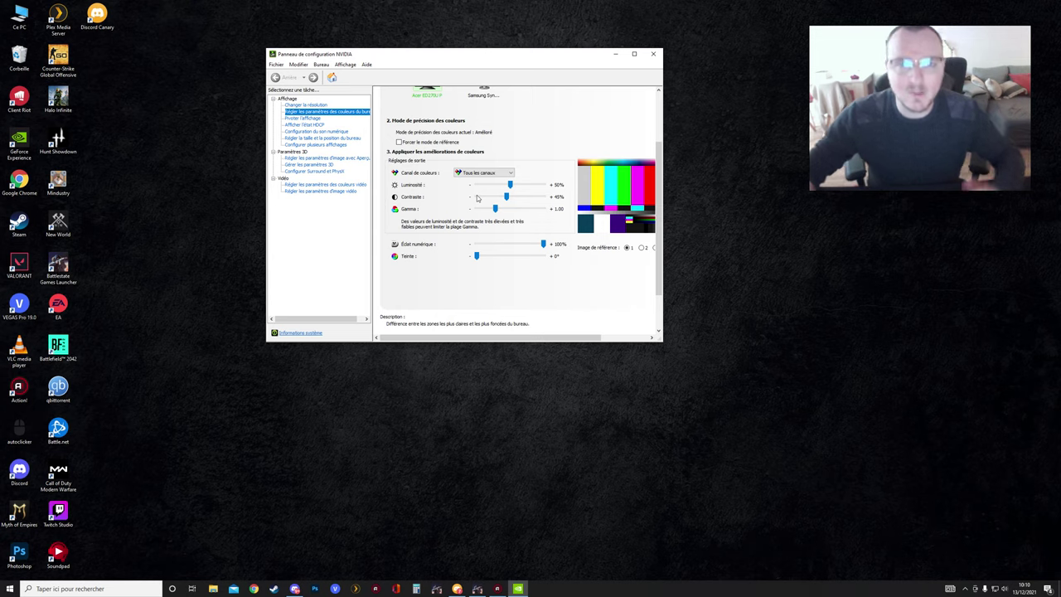
left_click(309, 119)
left_click(309, 124)
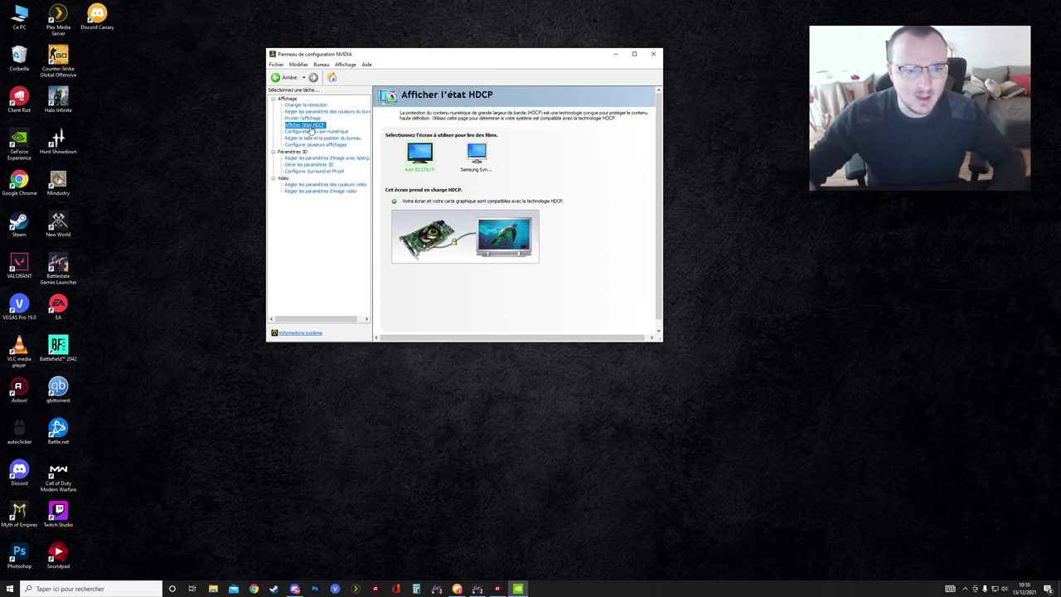
left_click(311, 131)
left_click(312, 139)
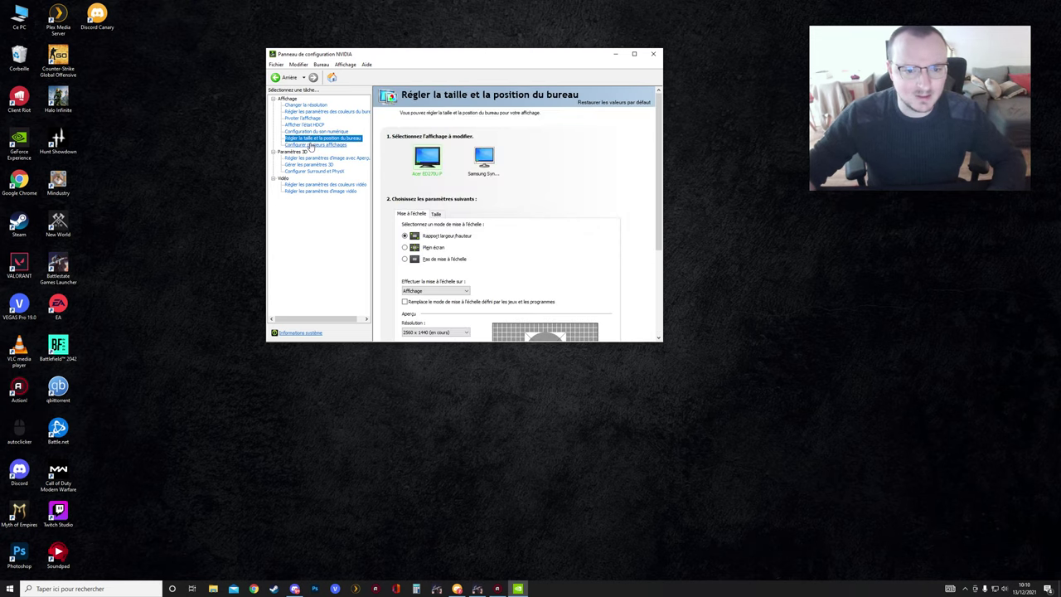
left_click(311, 145)
Set the preview image settings to use personal preferences at full Performances, then apply and confirm the change.
left_click(313, 158)
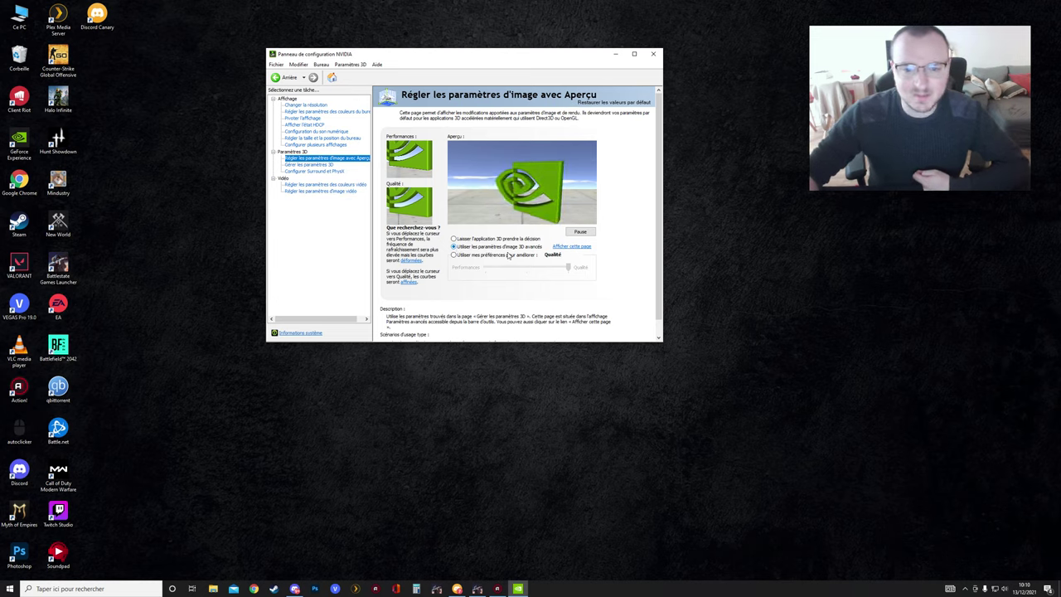
left_click(454, 255)
left_click_drag(568, 267, 476, 263)
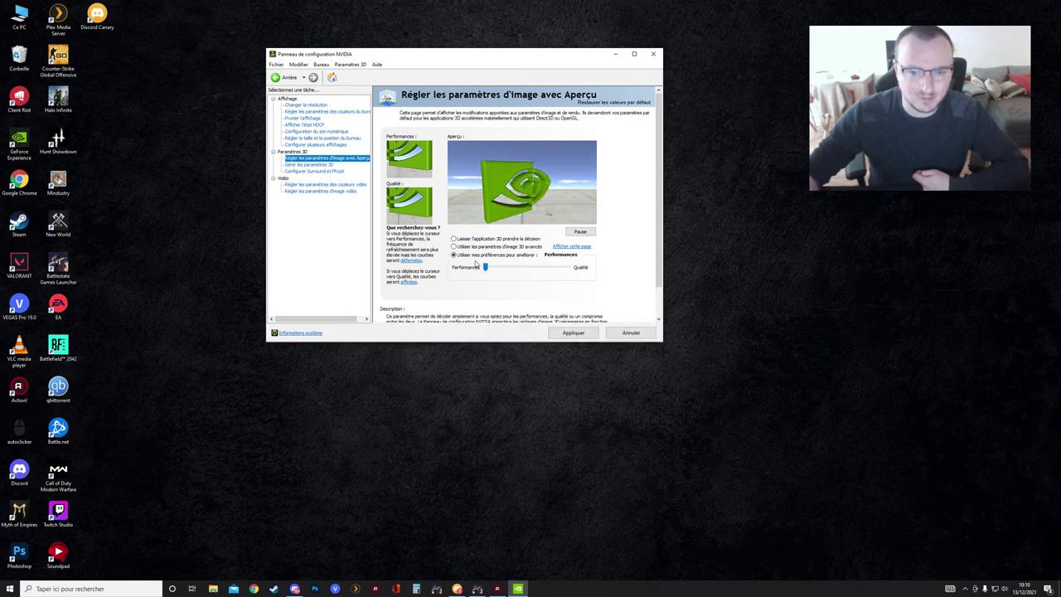
left_click(572, 332)
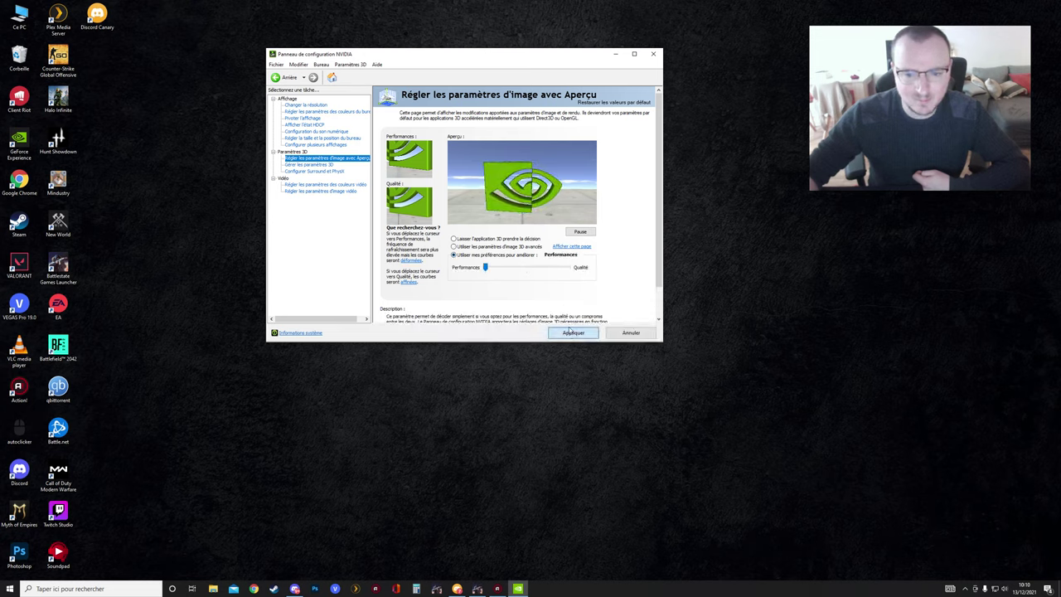
left_click(495, 214)
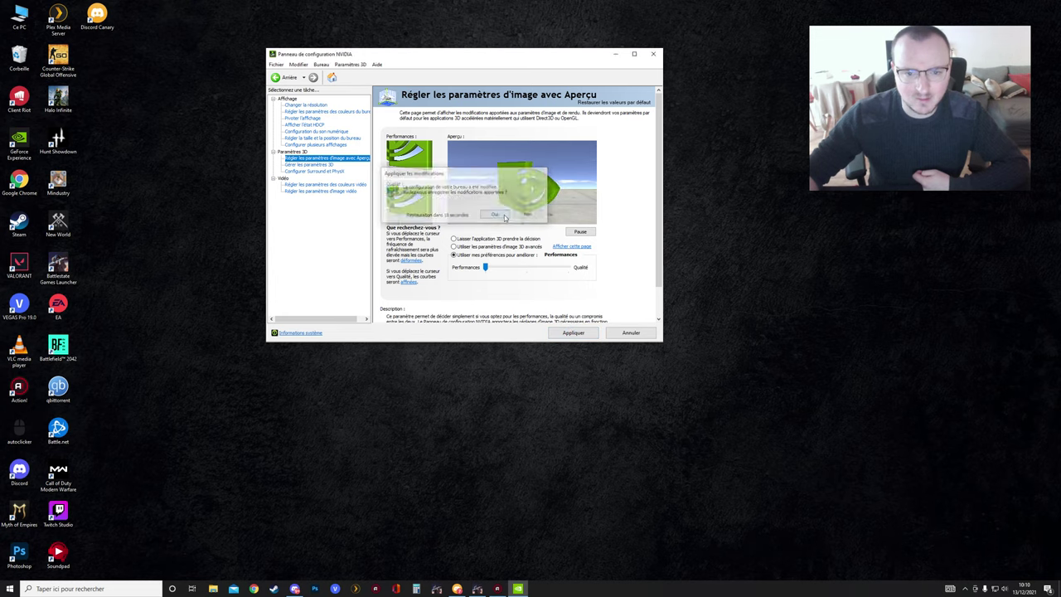
Open the program-specific 3D settings and check the program list with Escape From Tarkov selected.
left_click(317, 166)
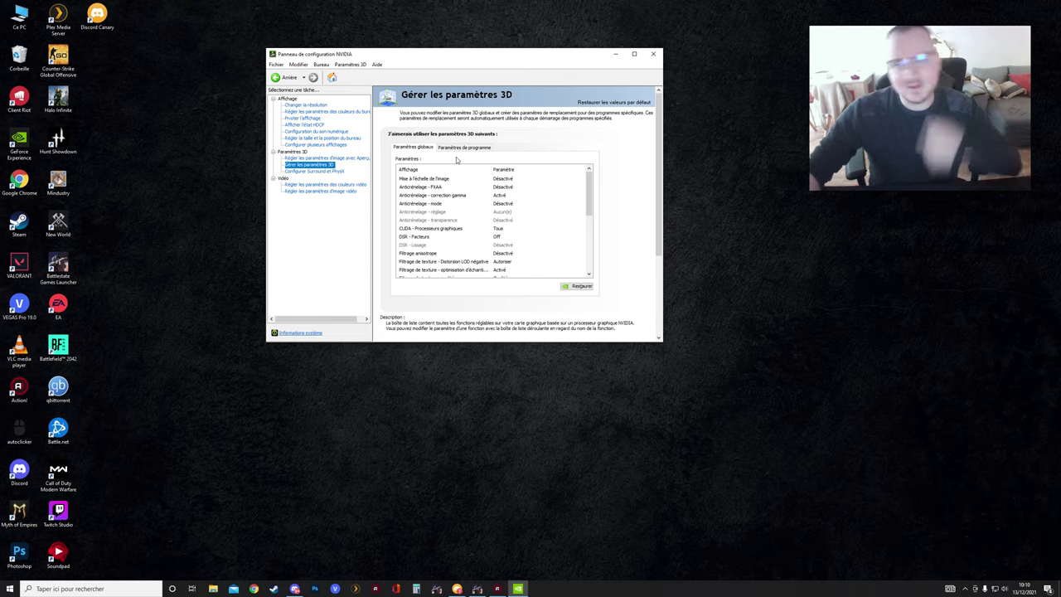
left_click(467, 147)
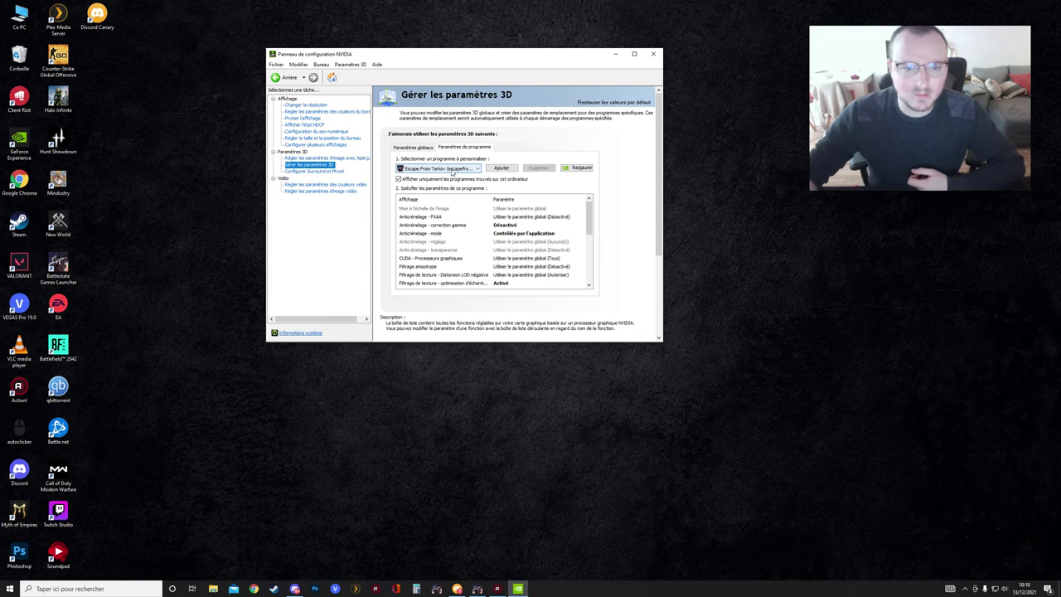
left_click(453, 169)
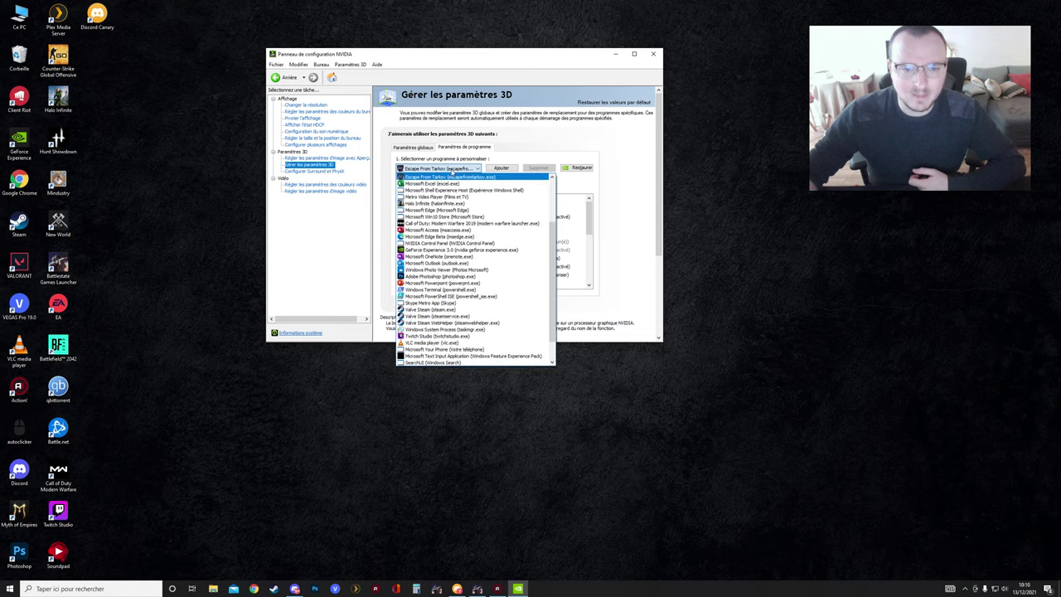
left_click(457, 169)
left_click(501, 169)
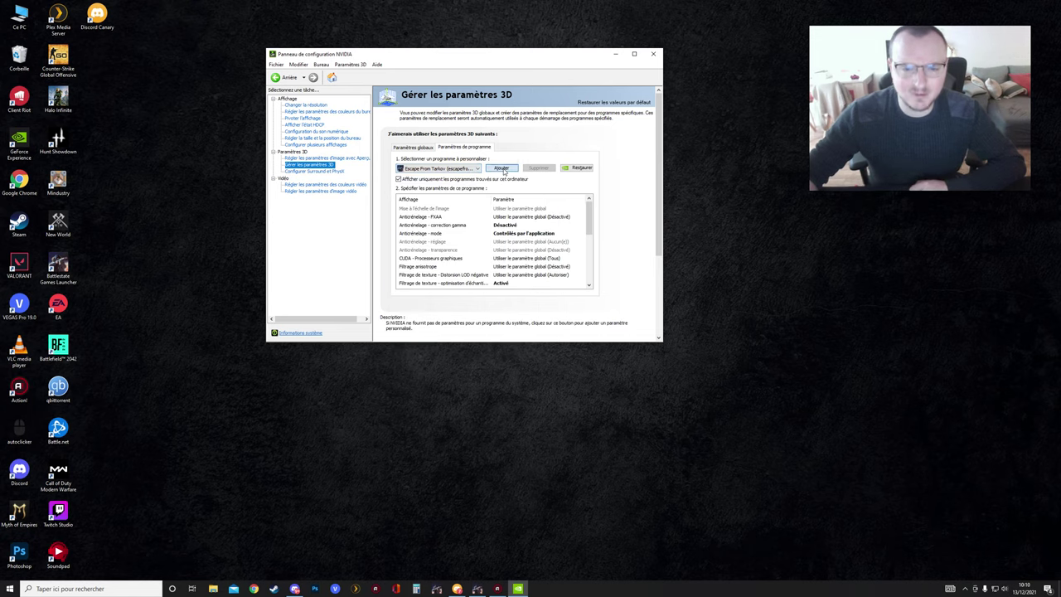
scroll(504, 183, "down", 10)
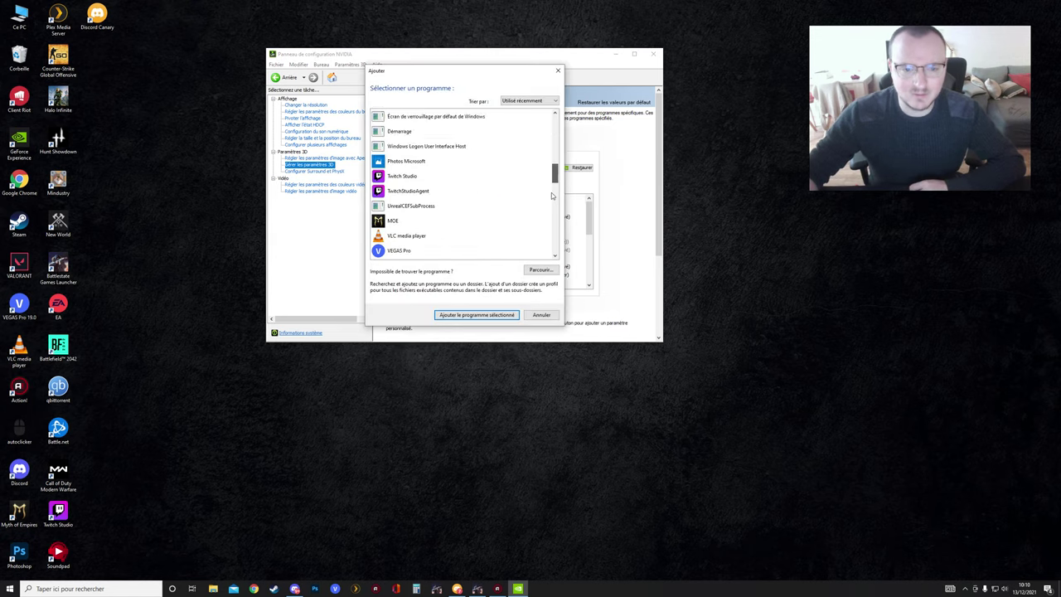
left_click(540, 271)
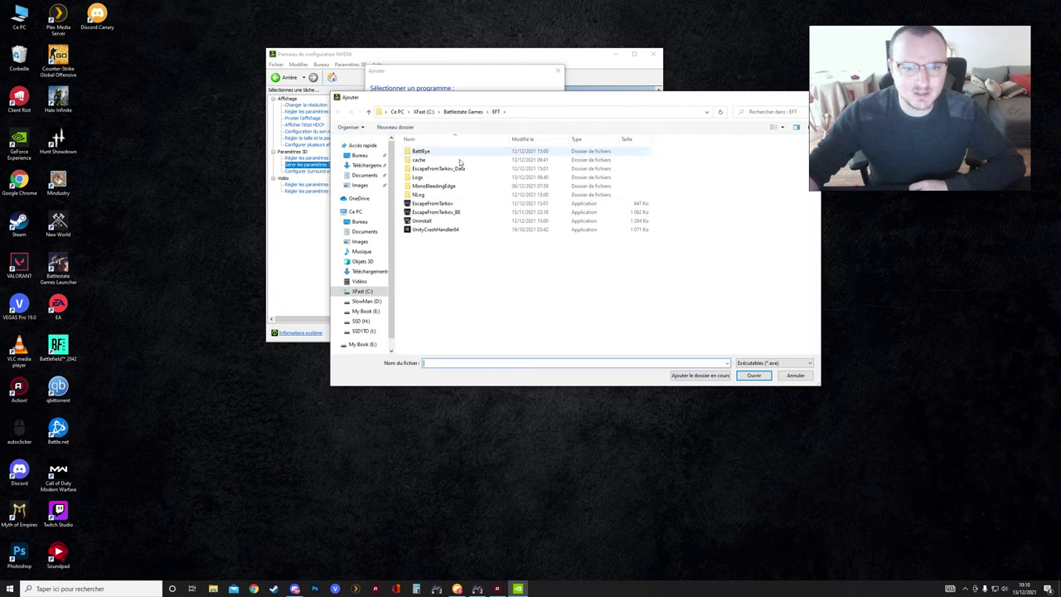
left_click(785, 377)
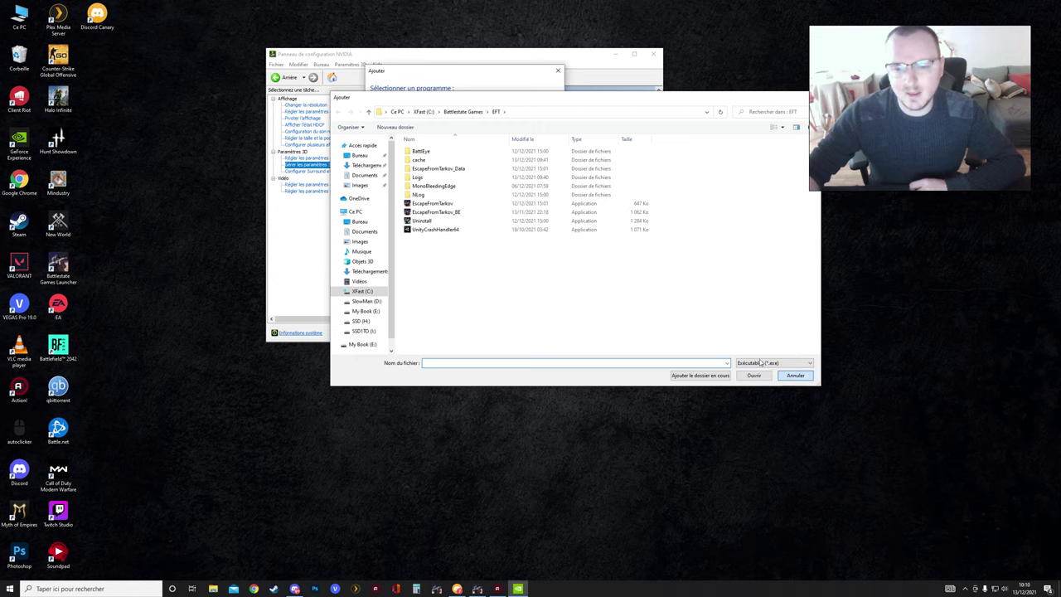
left_click(541, 316)
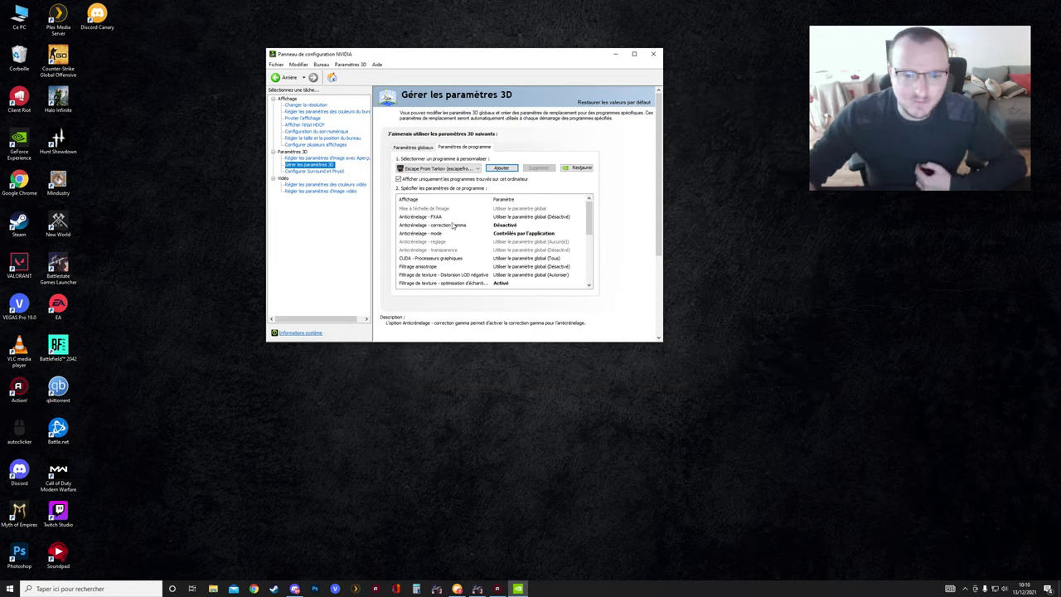
Set FXAA antialiasing to Désactivé and the antialiasing mode to Contrôlés par l'application for Escape From Tarkov.
left_click(514, 217)
left_click(513, 216)
left_click(506, 230)
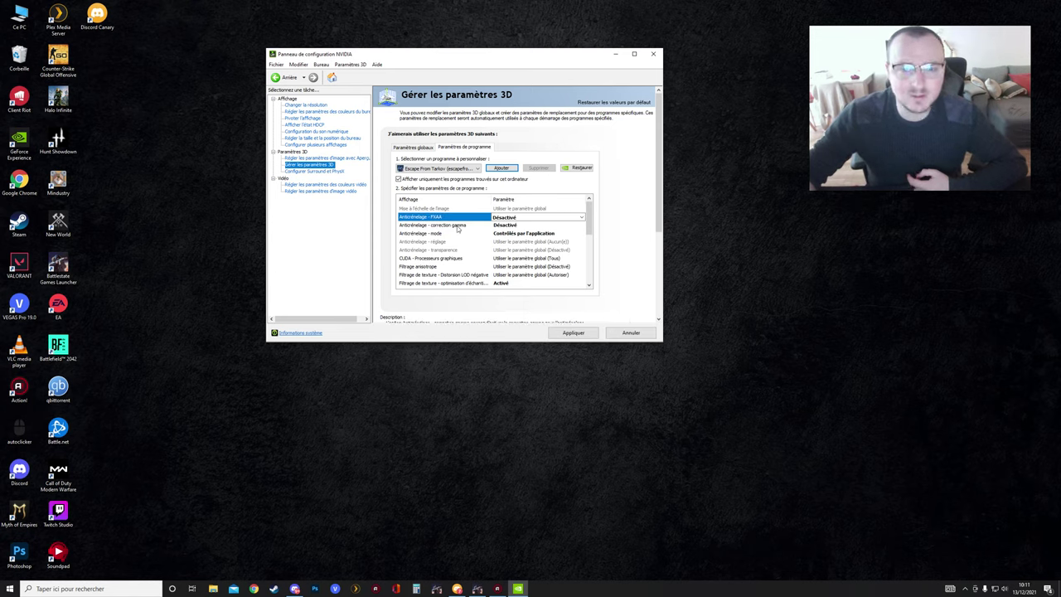
left_click(521, 235)
left_click(530, 234)
left_click(522, 241)
Check the texture filtering settings for sample optimisation, quality and trilinear optimisation.
left_click_drag(590, 224, 589, 242)
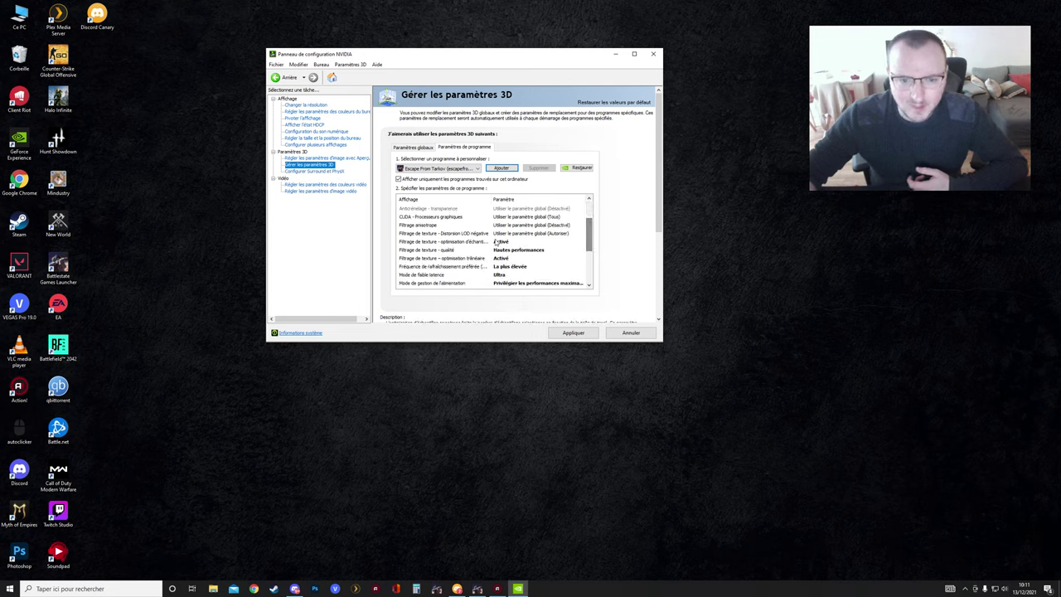
left_click(505, 242)
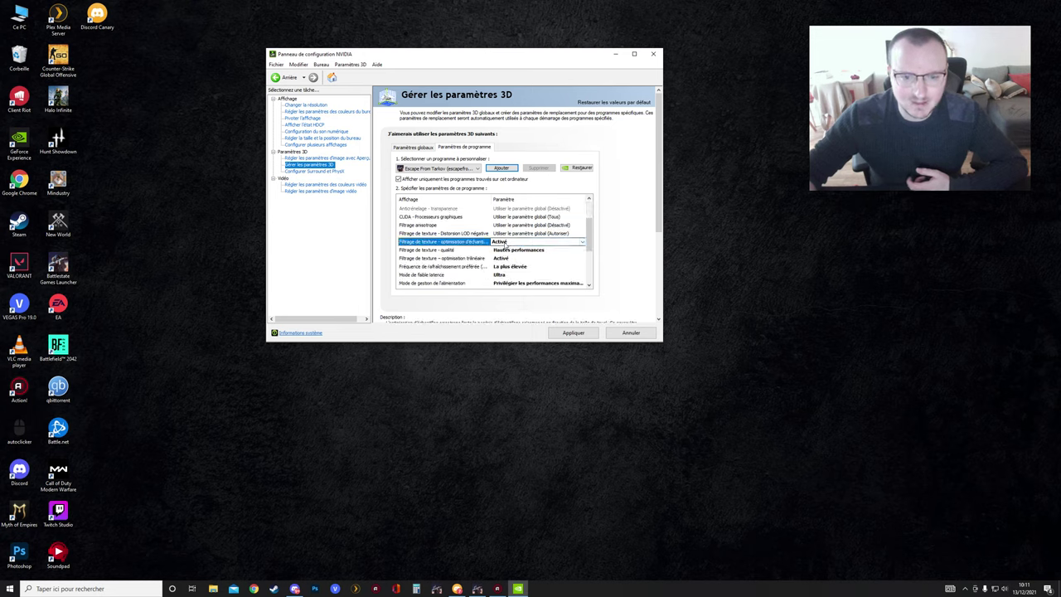
left_click(505, 252)
left_click(504, 252)
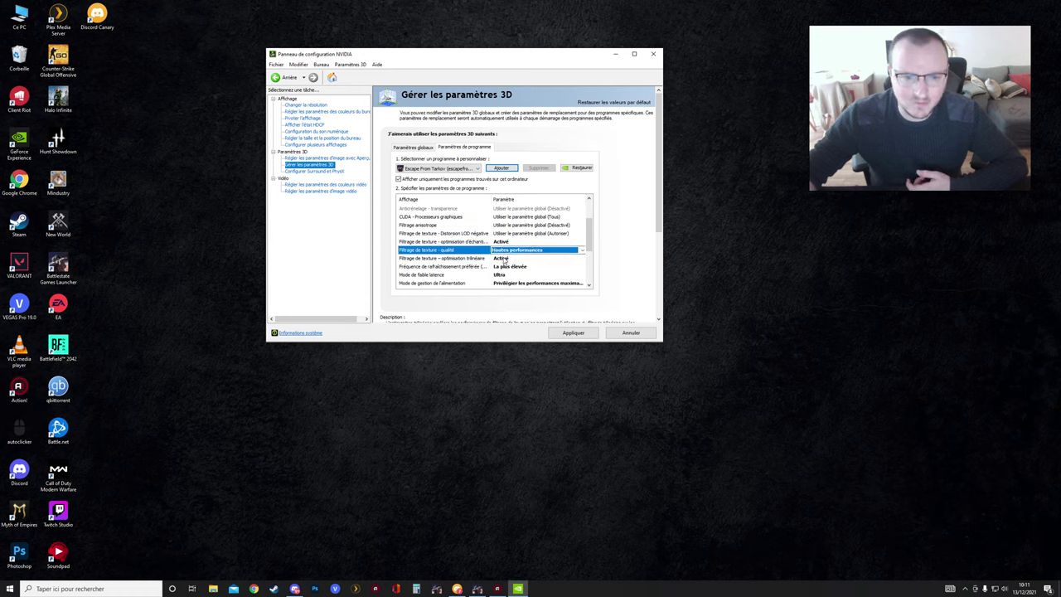
left_click(503, 259)
left_click(503, 260)
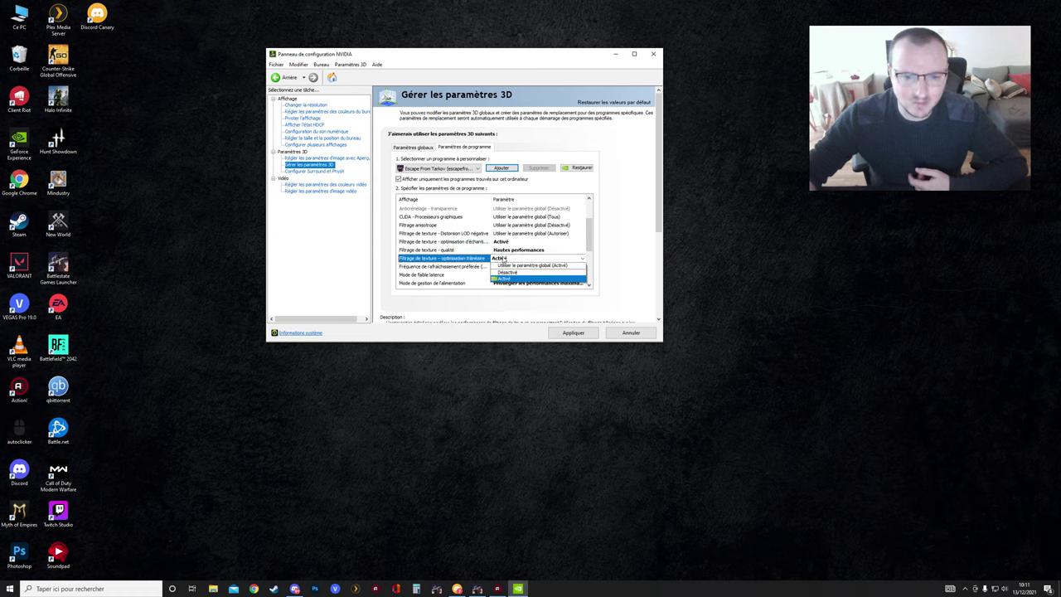
left_click(503, 260)
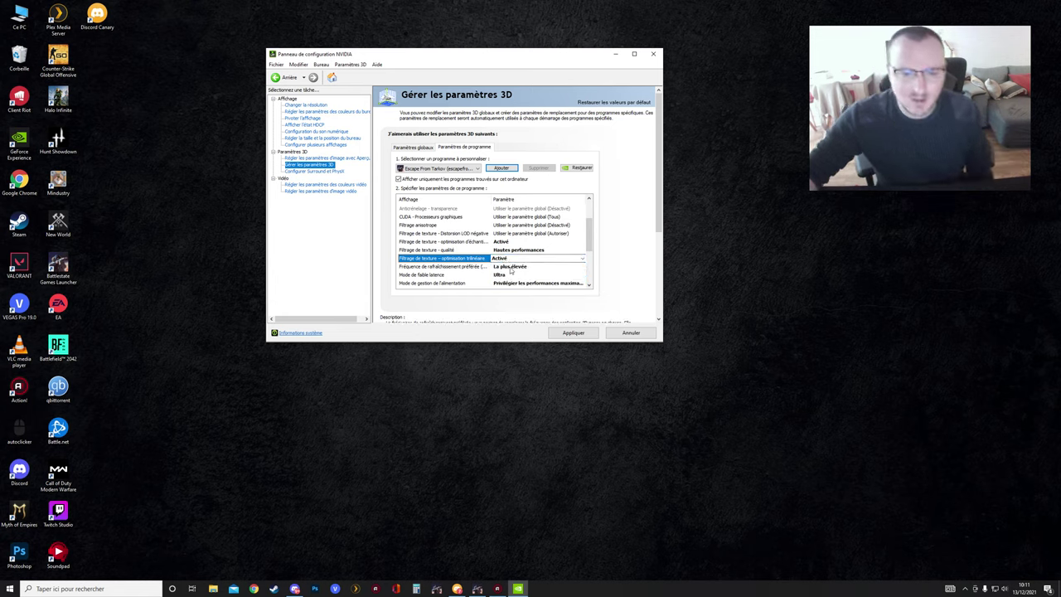
Check the preferred refresh rate and set the low latency mode to Ultra.
left_click(511, 267)
left_click(512, 267)
left_click(513, 268)
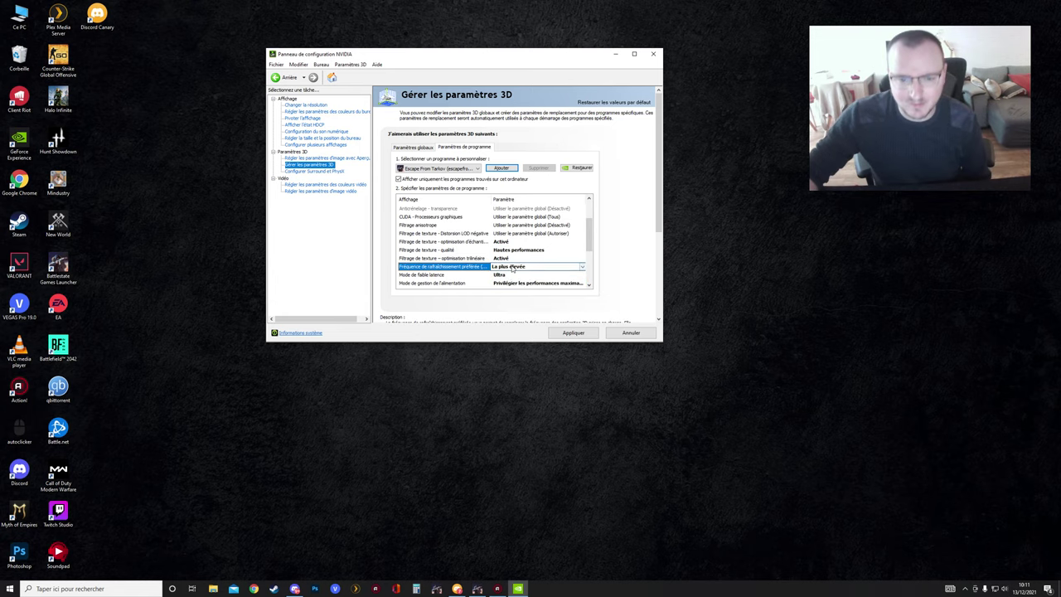
left_click(500, 275)
left_click(499, 275)
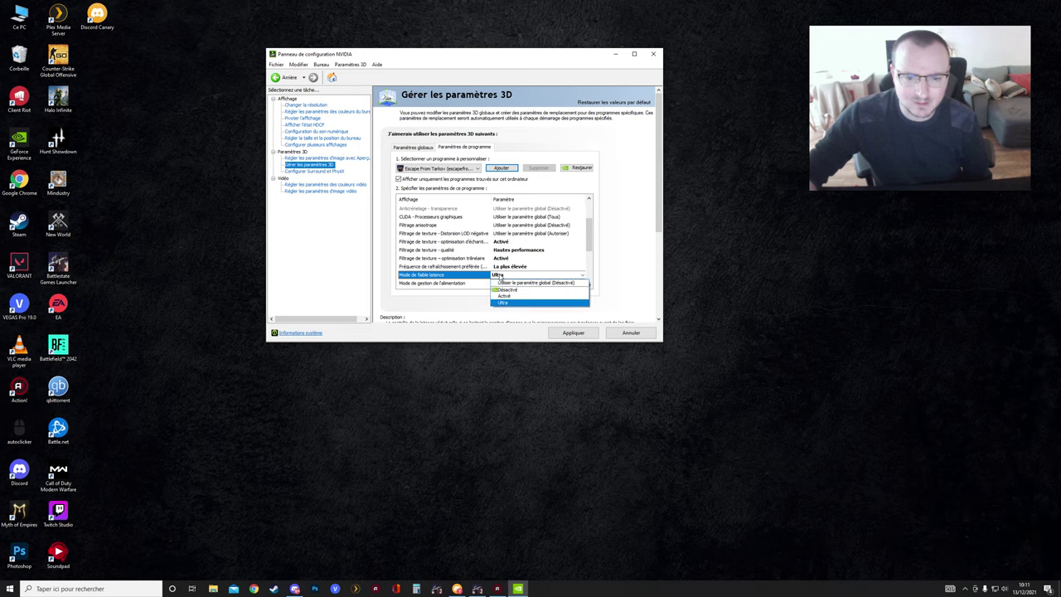
left_click(503, 302)
Check the options for power management mode, threaded optimisation and vertical sync.
scroll(587, 244, "down", 1)
left_click(539, 253)
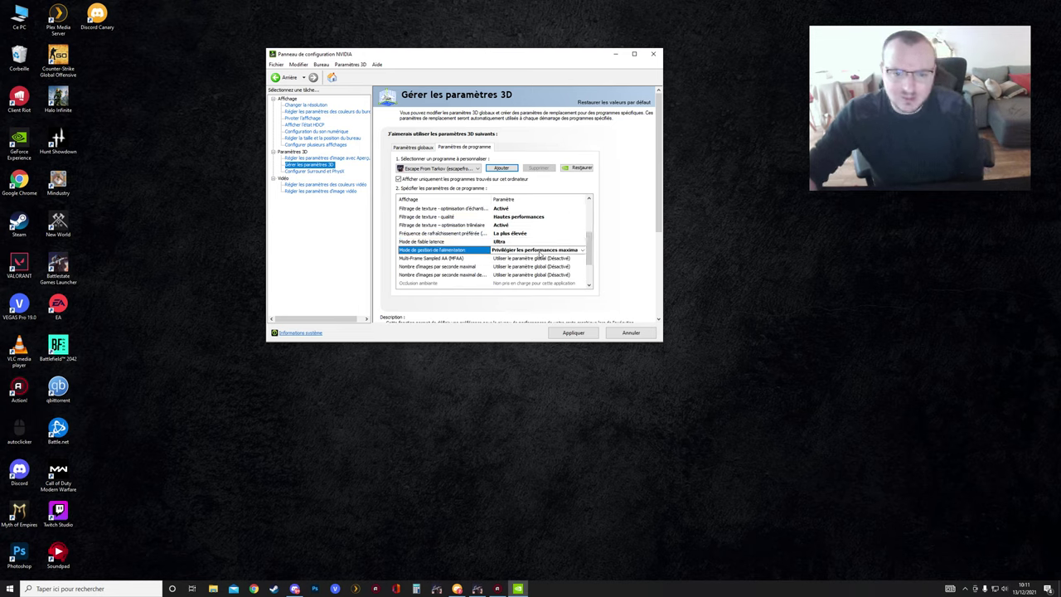
left_click(539, 253)
left_click(539, 252)
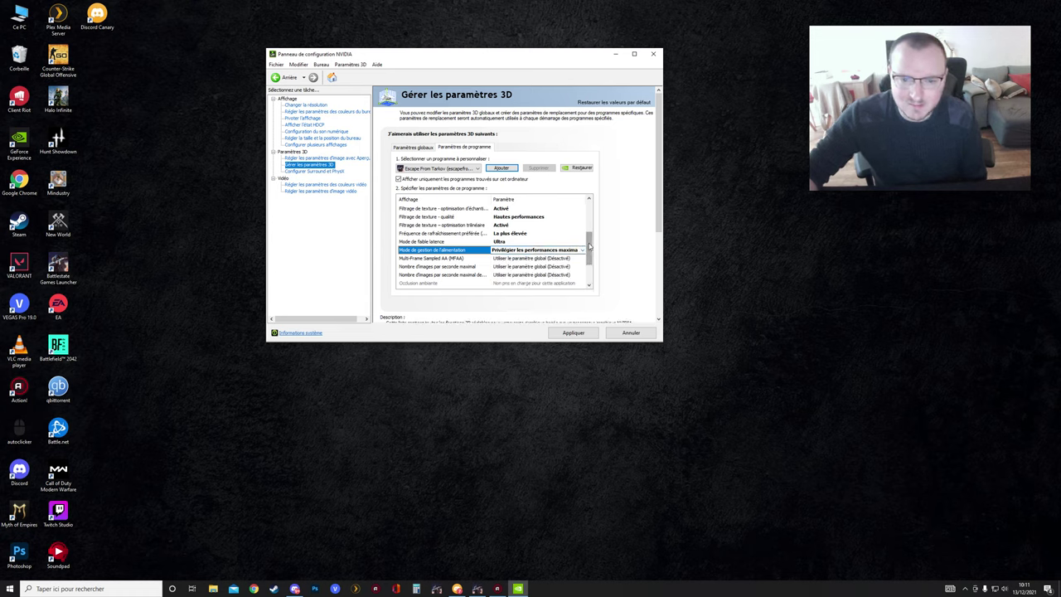
scroll(507, 261, "down", 2)
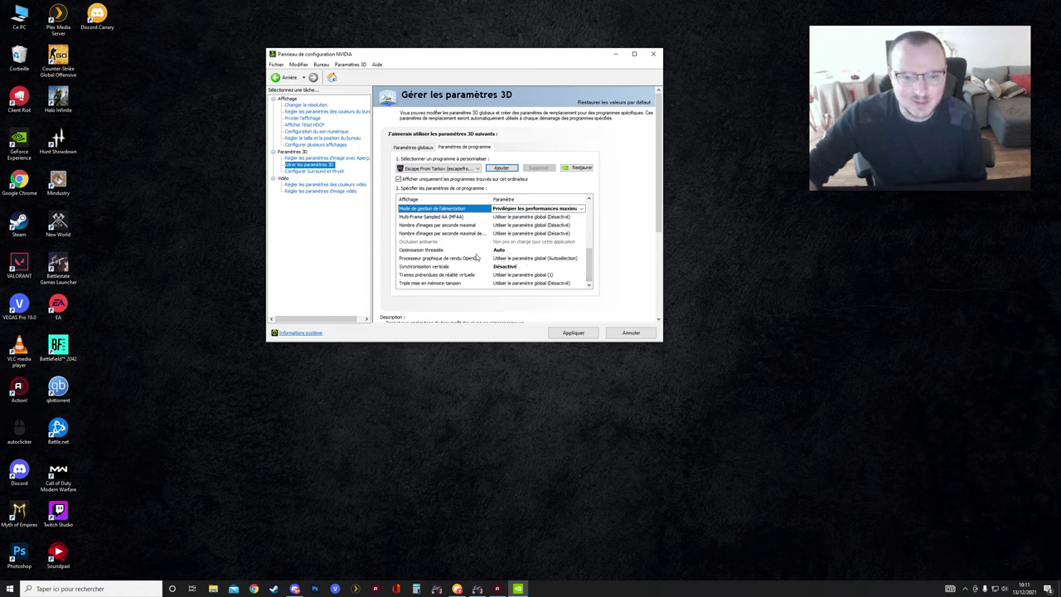
left_click(507, 254)
left_click(506, 253)
left_click(505, 254)
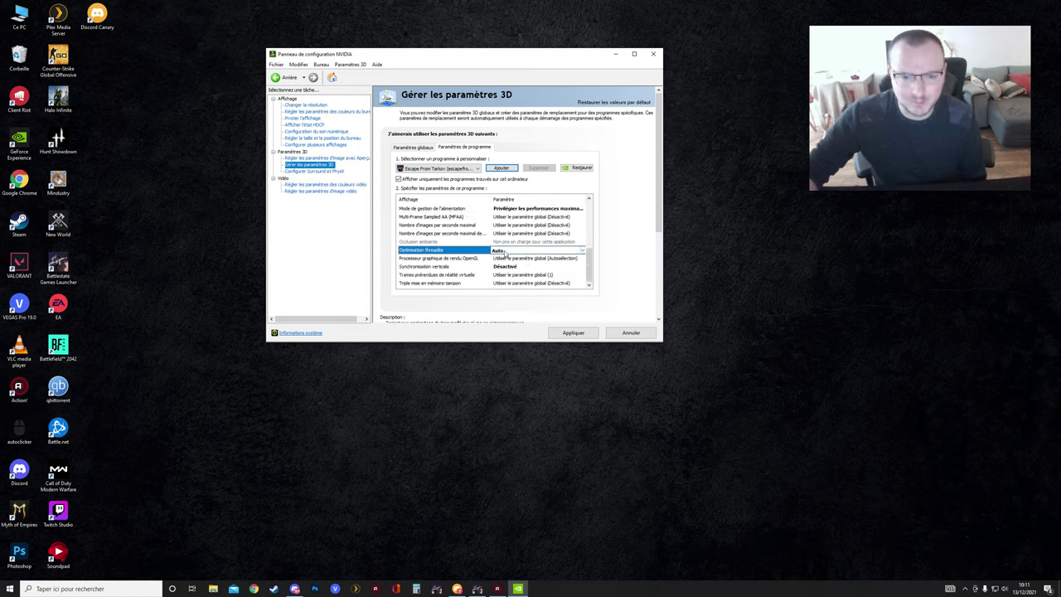
left_click(507, 269)
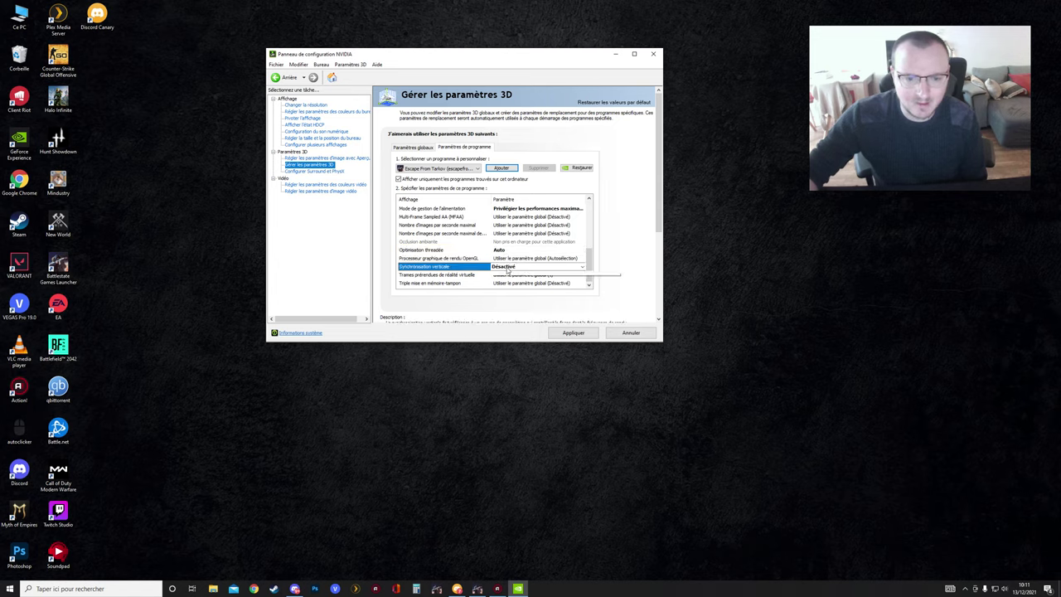
left_click(507, 269)
left_click(507, 268)
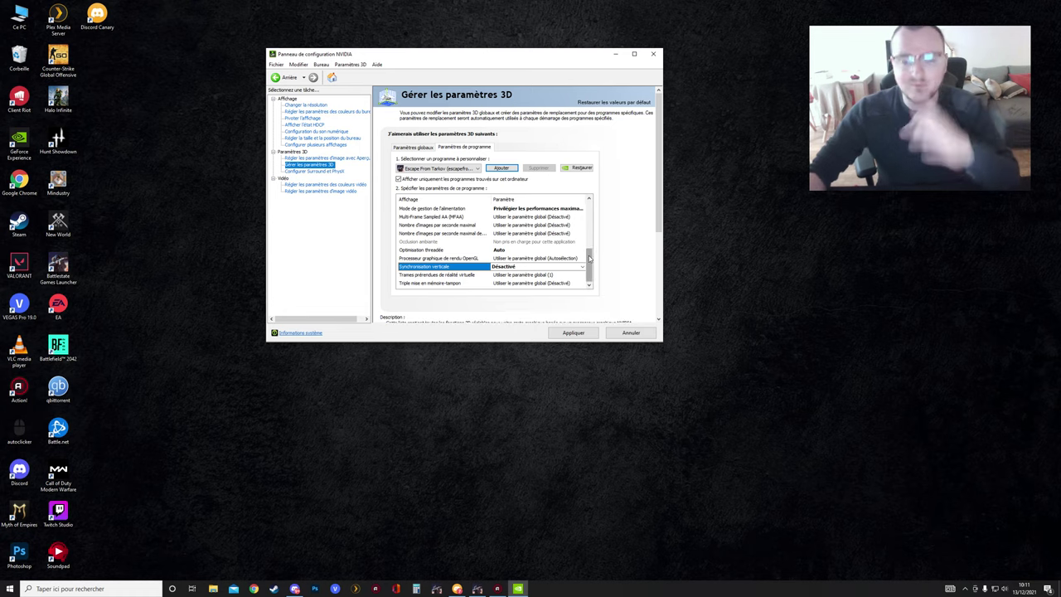
Review the settings list and the two video pages, then apply the Escape From Tarkov 3D settings.
scroll(589, 259, "up", 2)
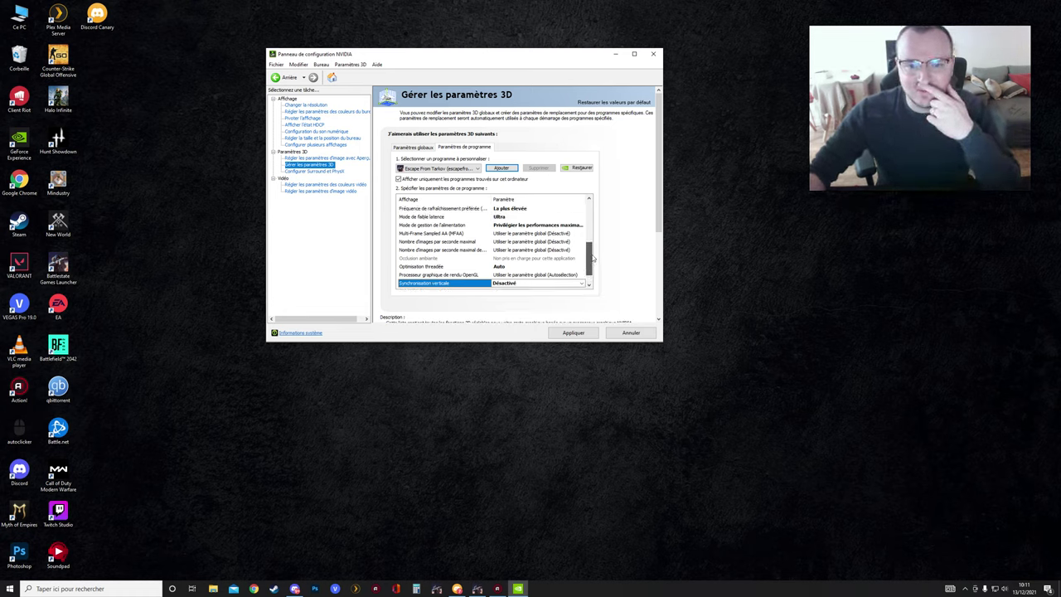
left_click_drag(593, 256, 592, 215)
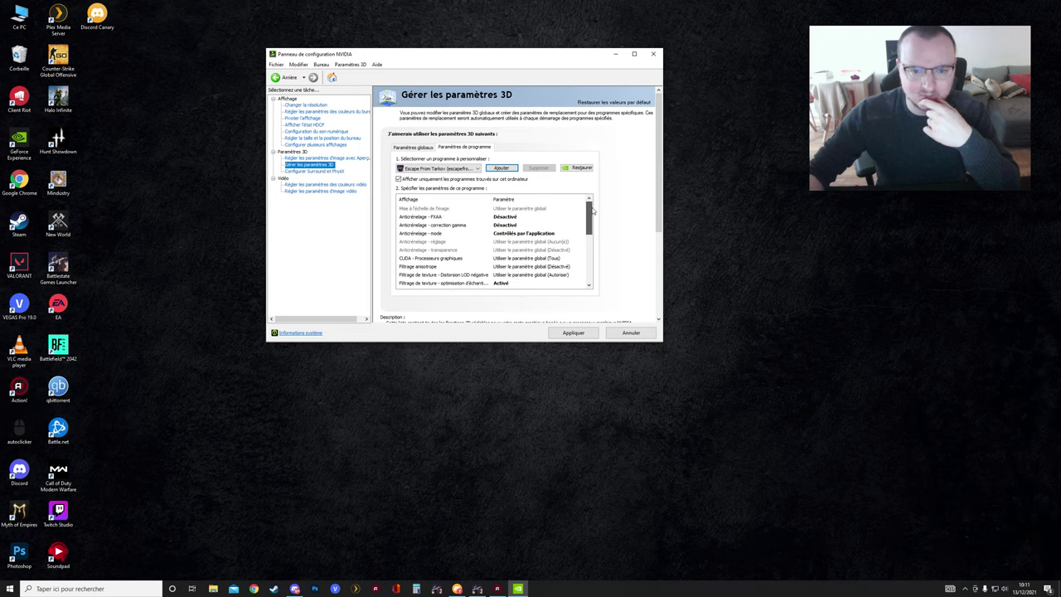
scroll(590, 232, "down", 5)
left_click(439, 266)
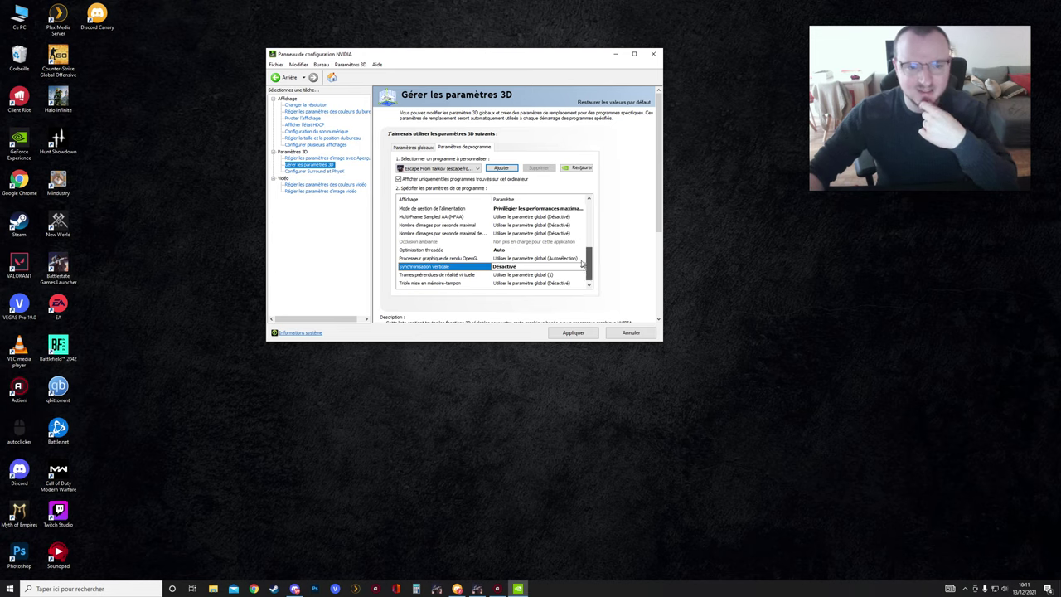
left_click(342, 184)
left_click(336, 191)
left_click(309, 164)
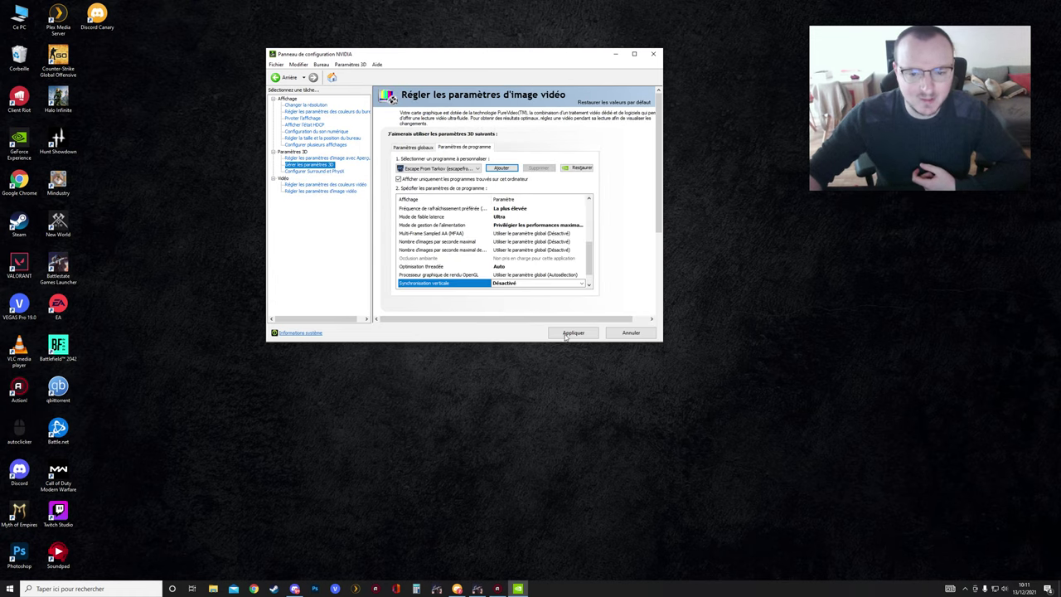
left_click(569, 333)
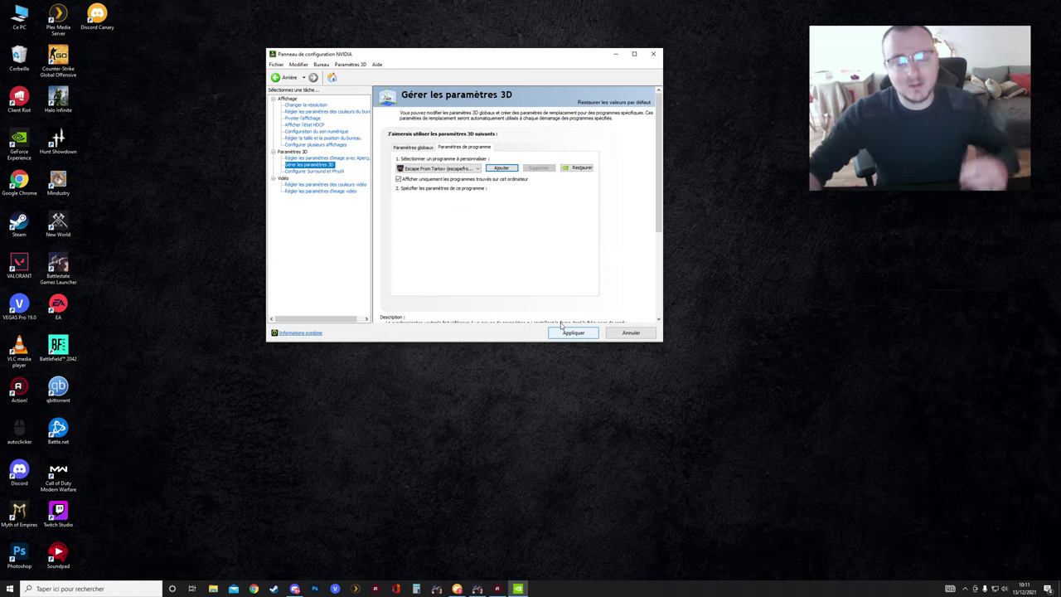
Close the NVIDIA control panel and open the C:\Battlestate Games\EFT folder in File Explorer.
left_click(653, 55)
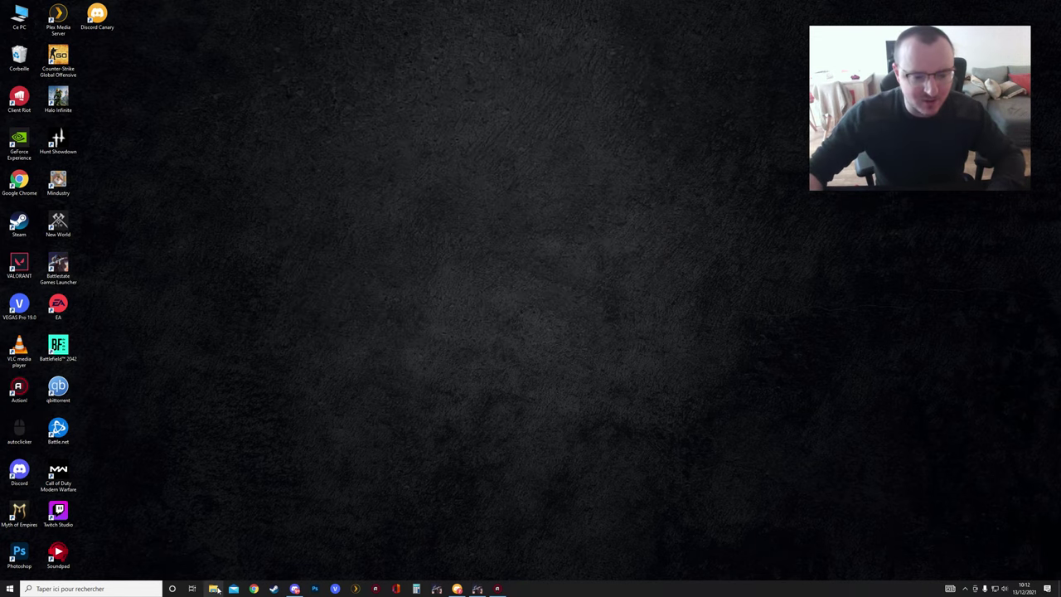
left_click(214, 588)
double_click(593, 305)
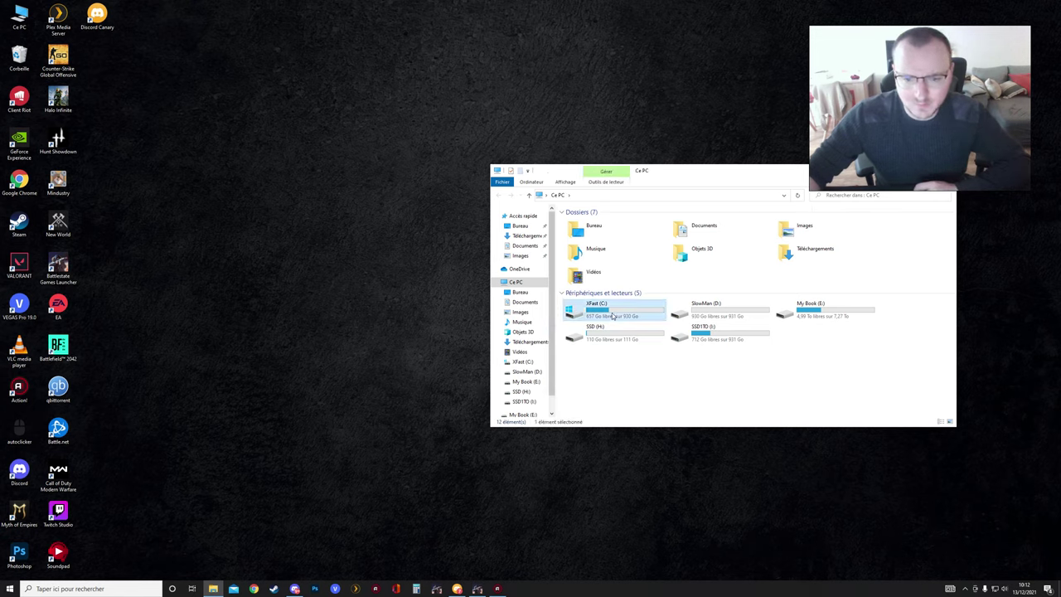
double_click(592, 230)
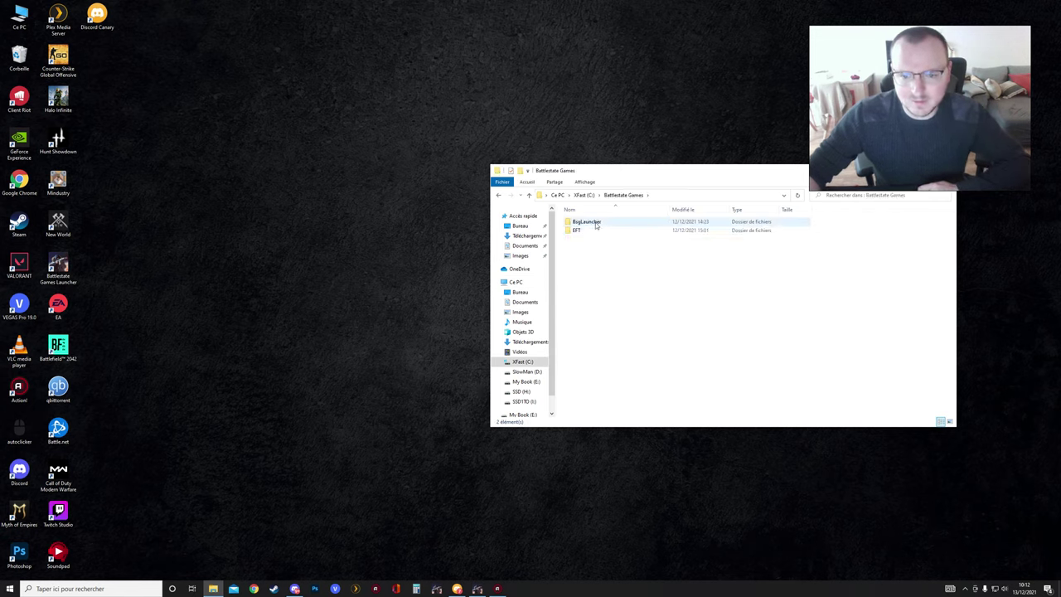
double_click(585, 230)
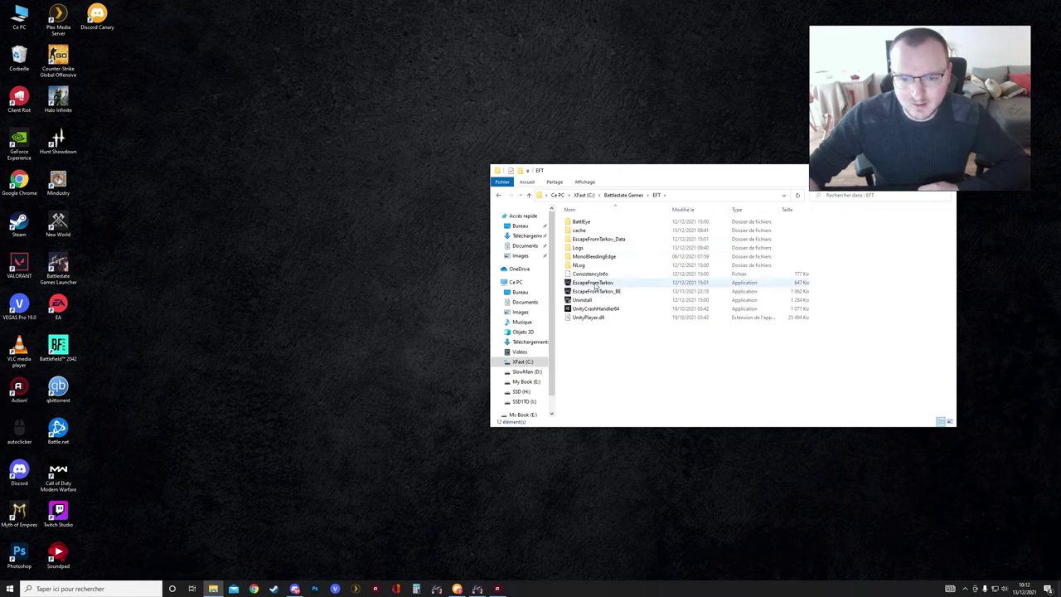
Open the compatibility properties of the EscapeFromTarkov application and check its high DPI settings.
right_click(589, 285)
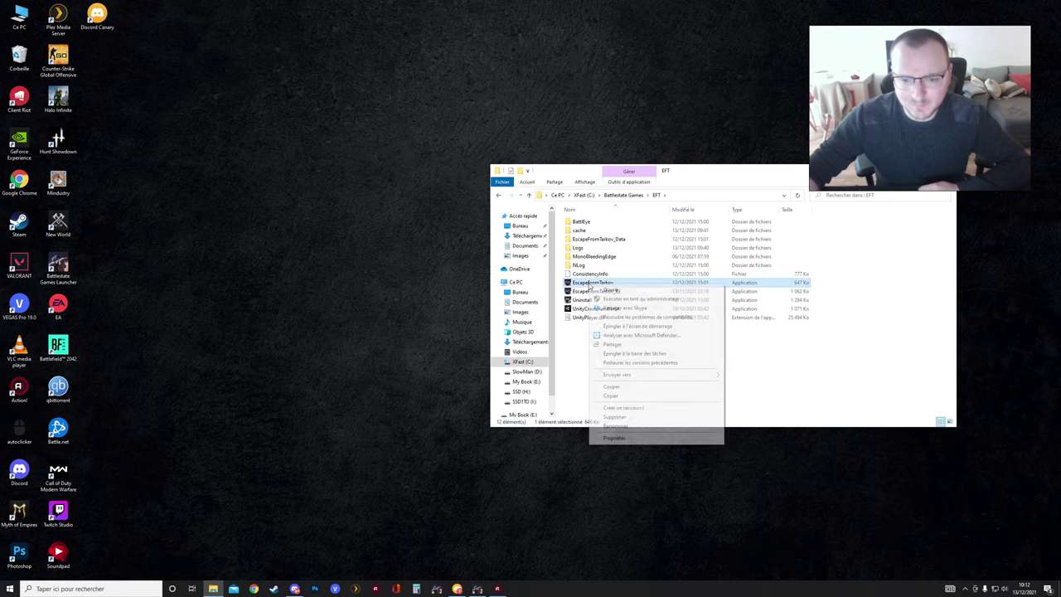
left_click(614, 438)
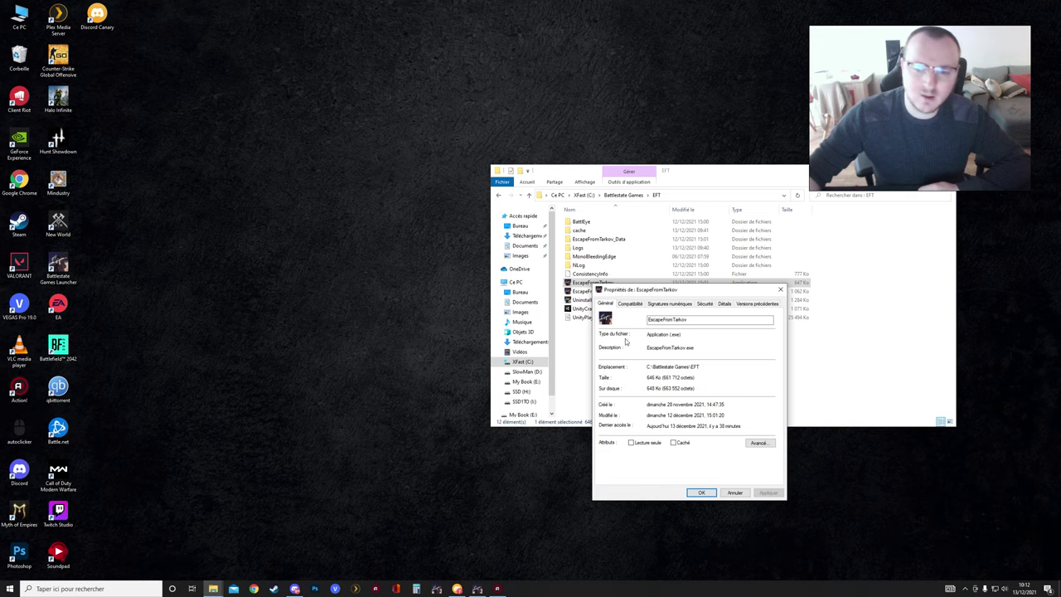
left_click(629, 304)
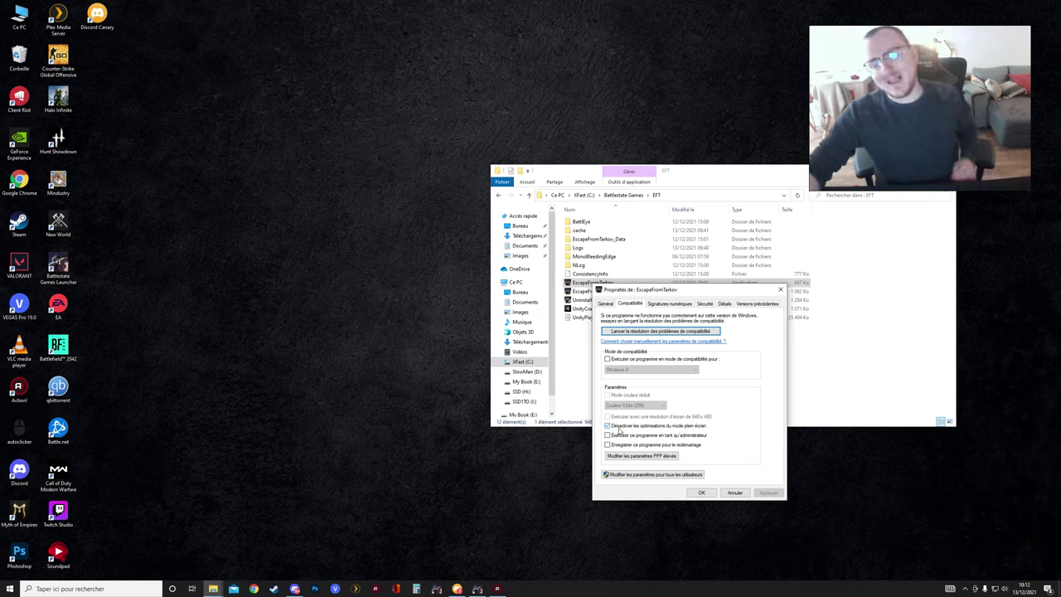
left_click(619, 455)
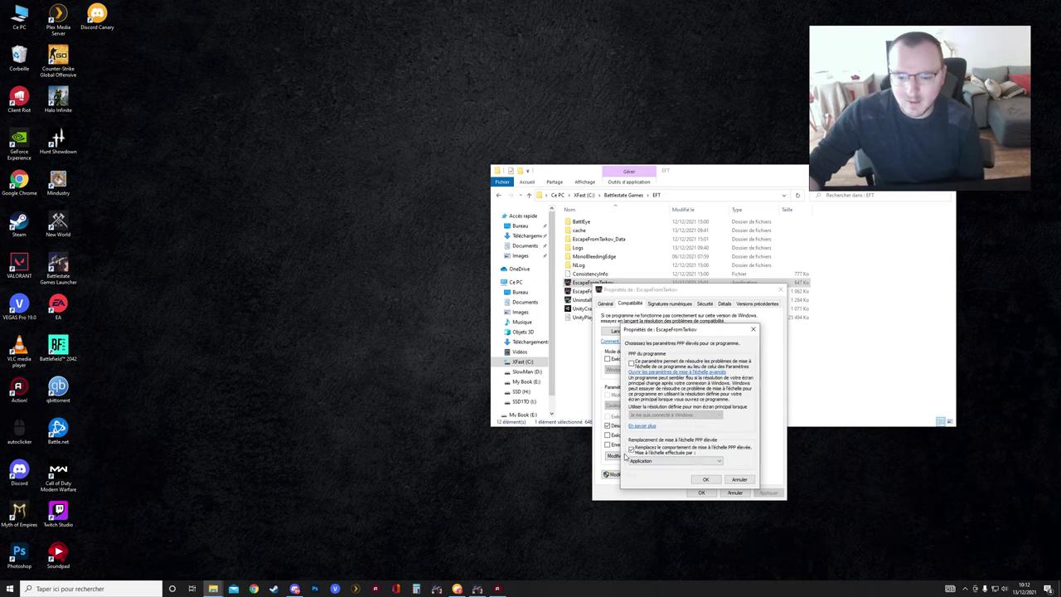
left_click(736, 480)
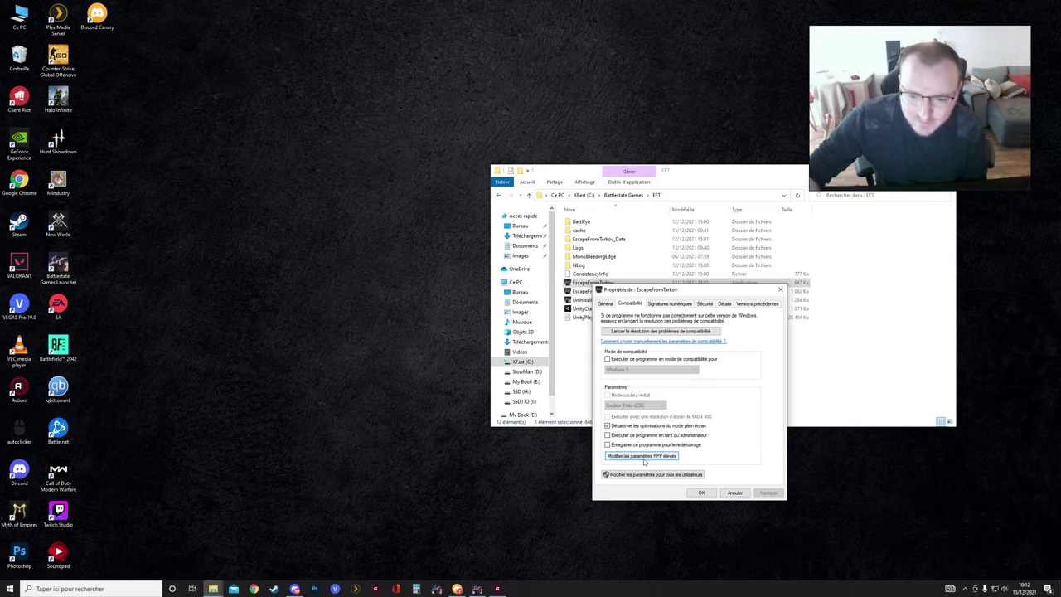
Set EscapeFromTarkov's high DPI scaling override to be performed by Application, confirm the properties and close the EFT folder.
left_click(636, 457)
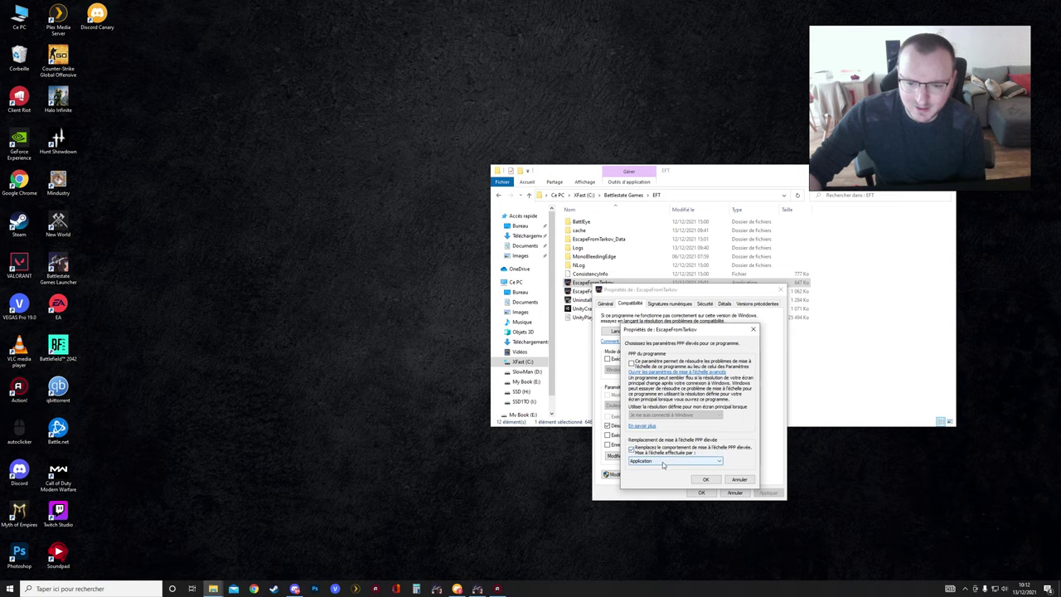
left_click(671, 461)
left_click(668, 463)
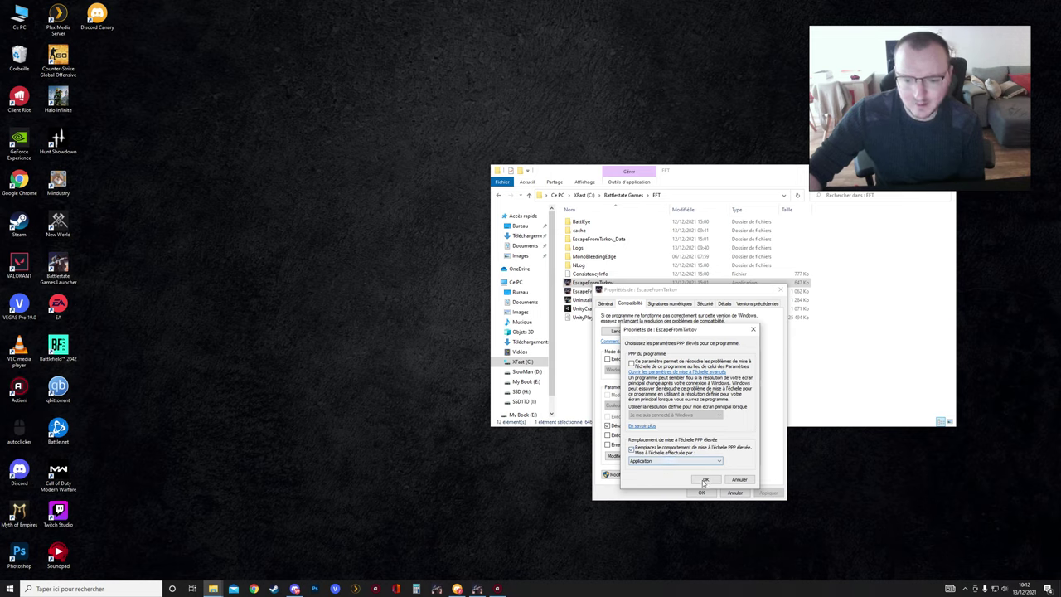
left_click(704, 480)
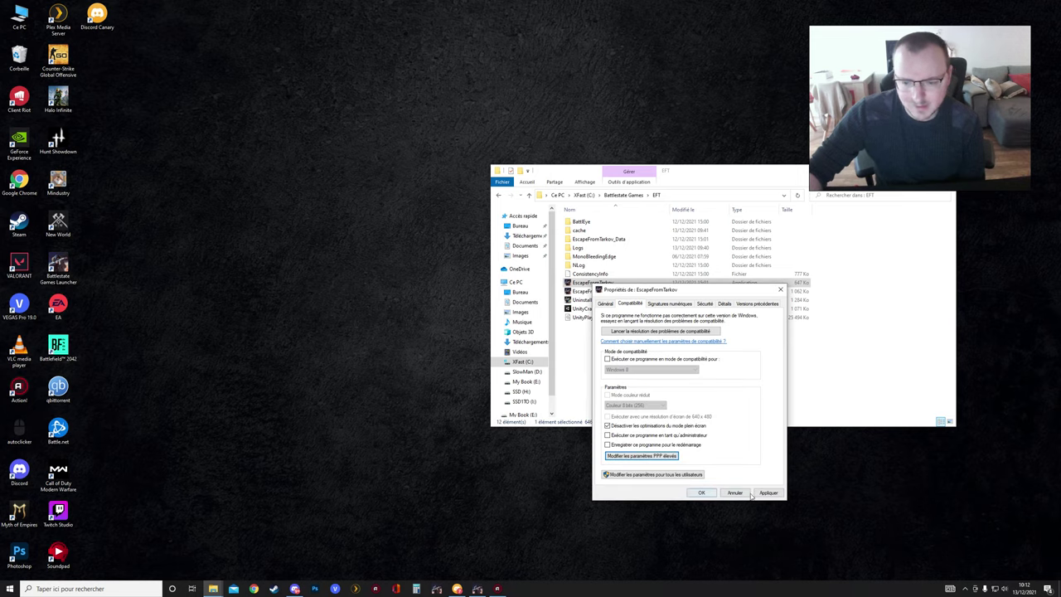
left_click(701, 492)
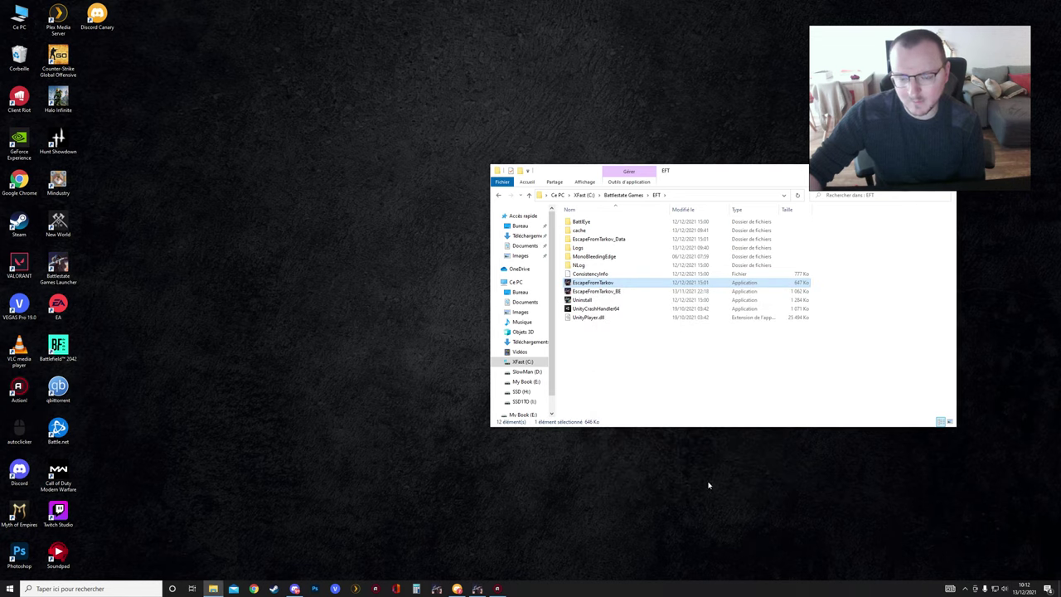
left_click(912, 174)
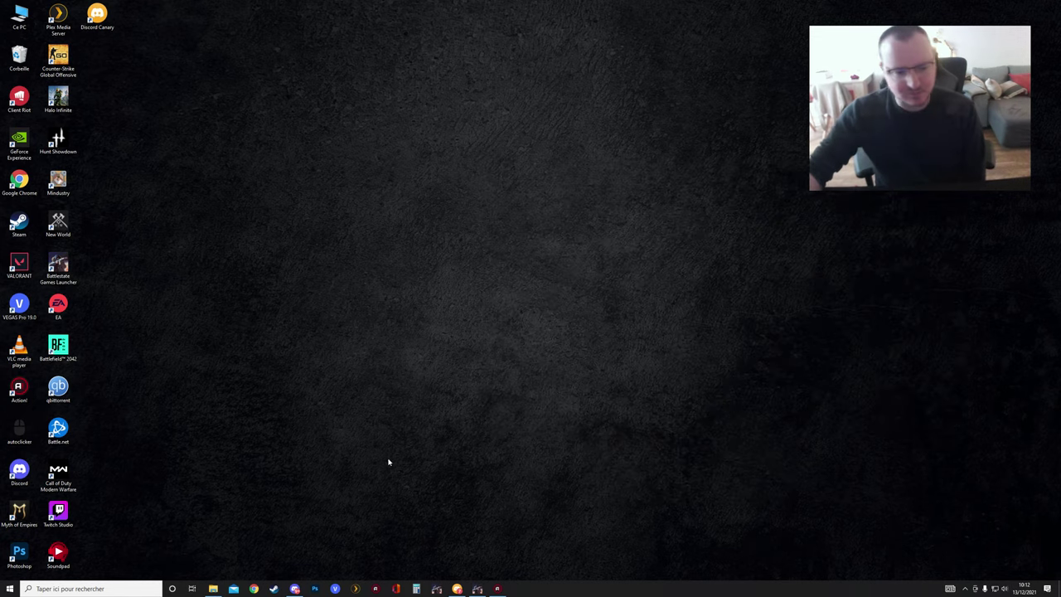
Search Windows for msconfig, launch the System Configuration and open the advanced boot options.
left_click(156, 587)
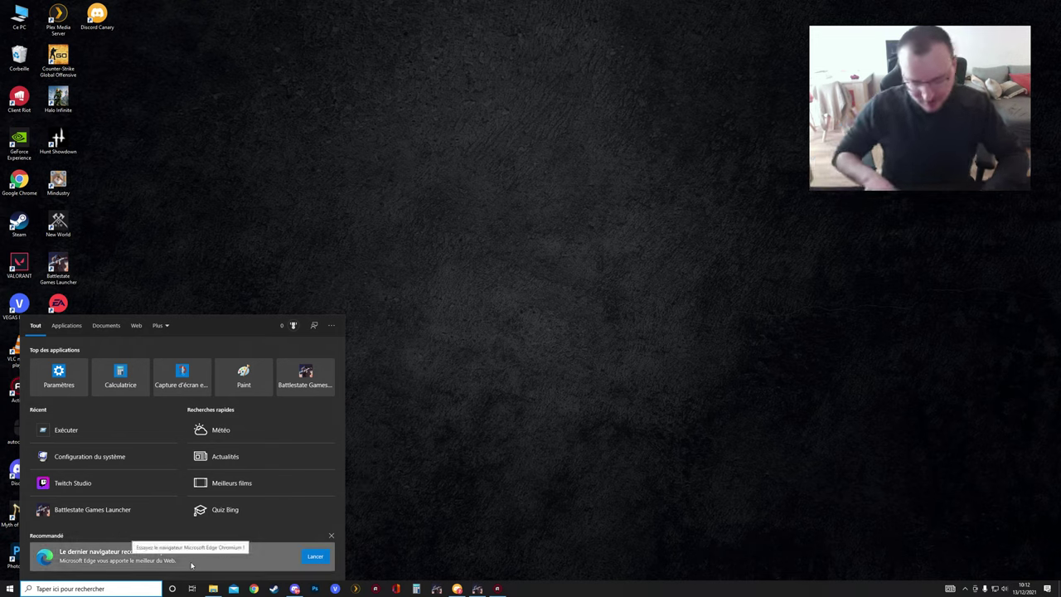
type("msconfig")
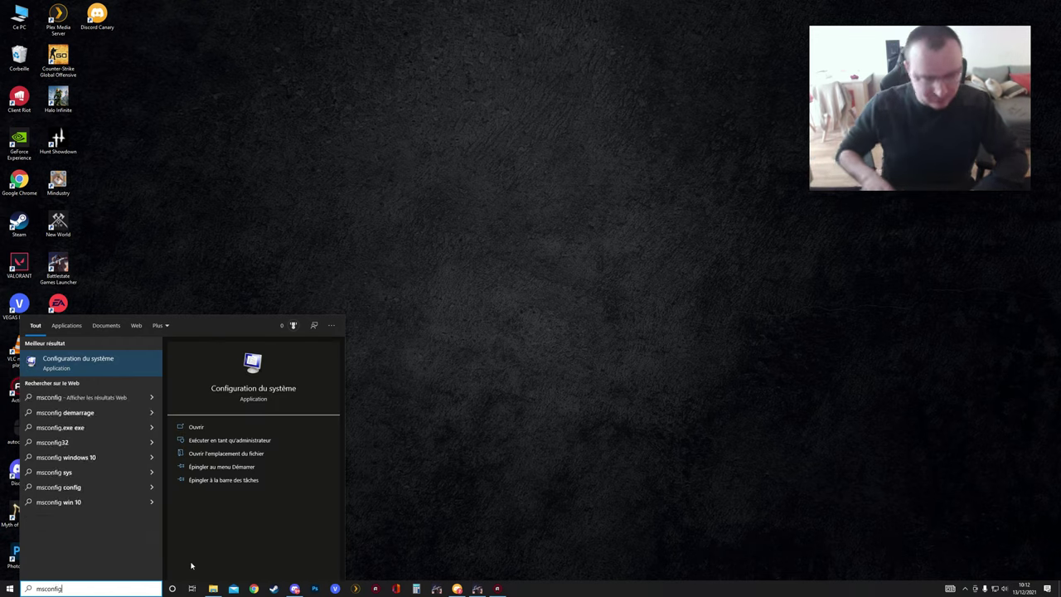
key("Return")
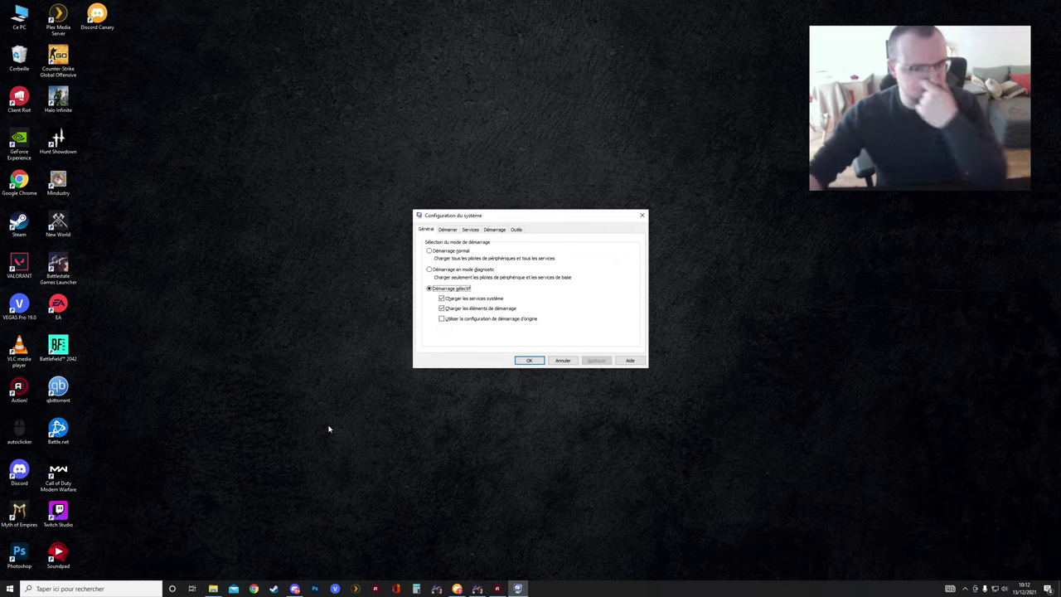
left_click(447, 230)
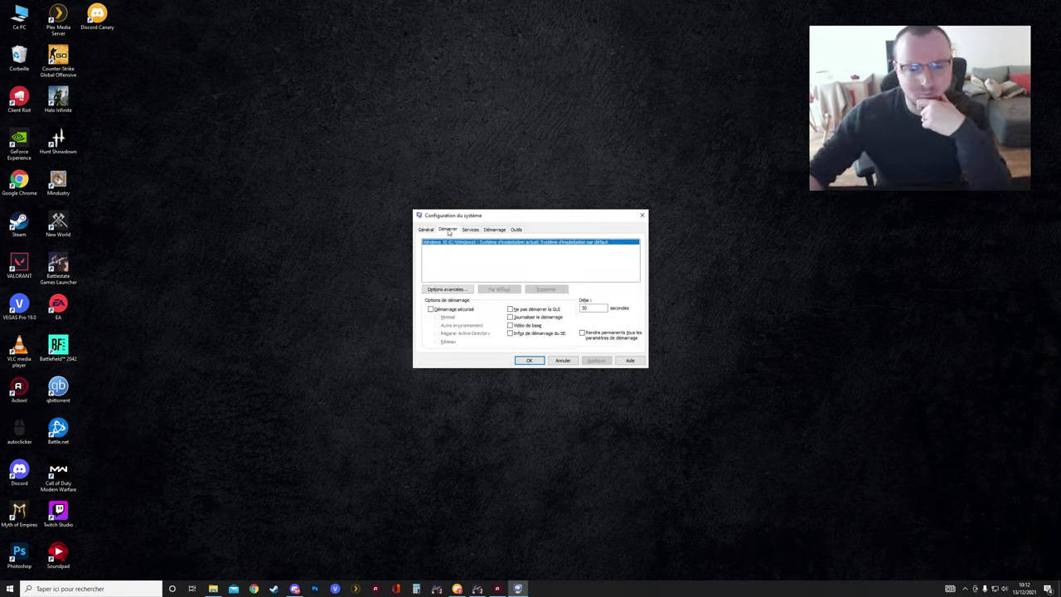
left_click(448, 290)
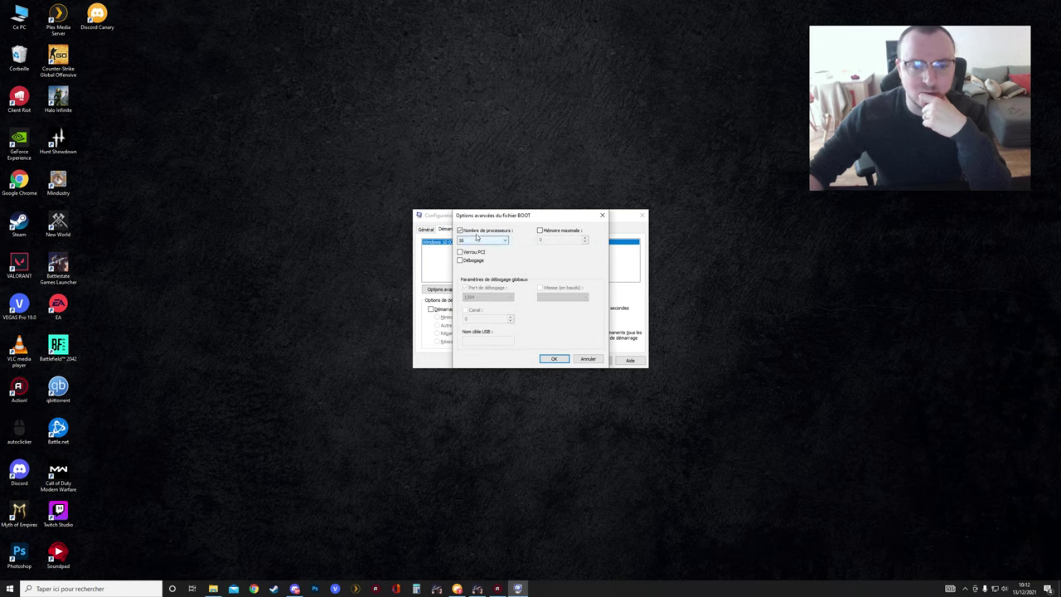
Set the number of boot processors to 16 and confirm the advanced boot options.
left_click(485, 241)
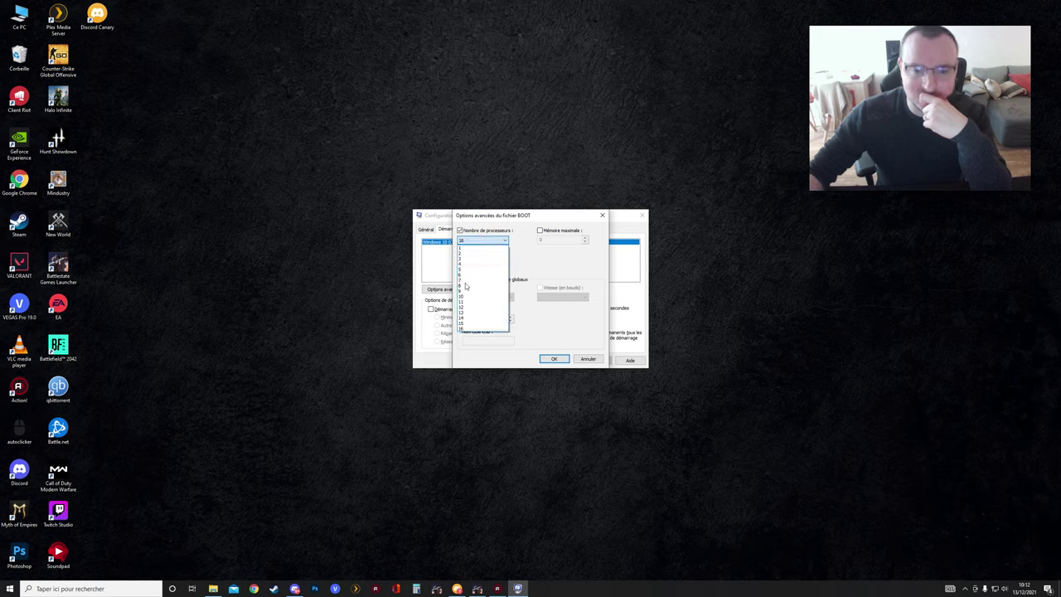
left_click(480, 237)
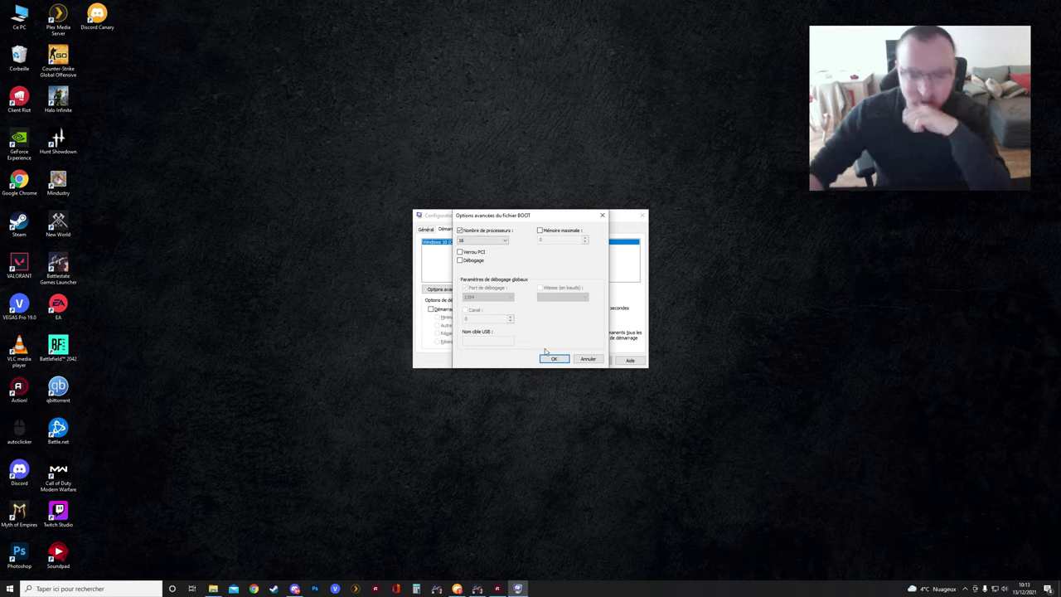
left_click(486, 239)
left_click(487, 242)
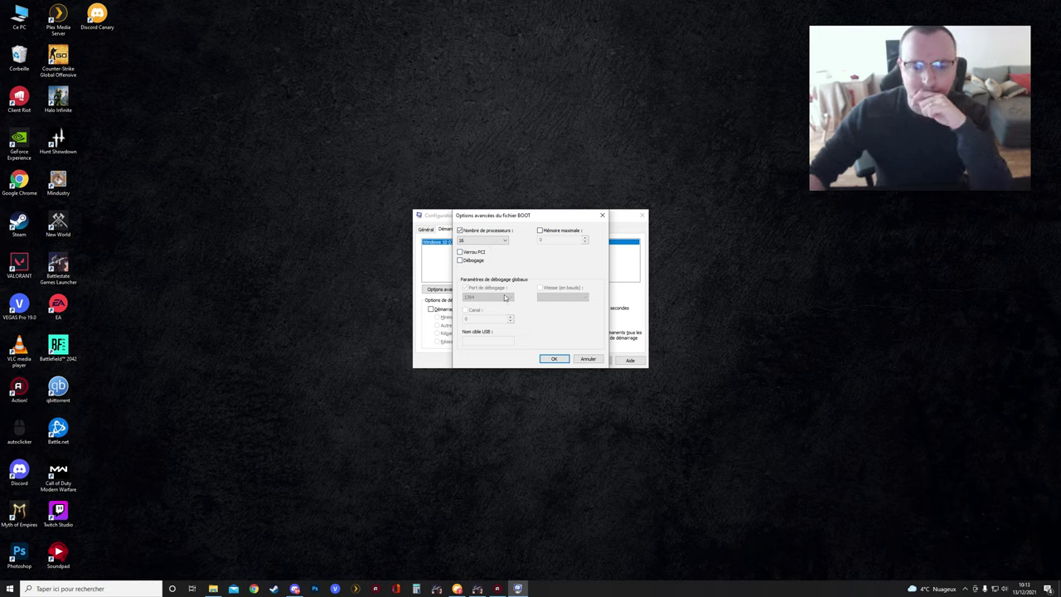
left_click(555, 359)
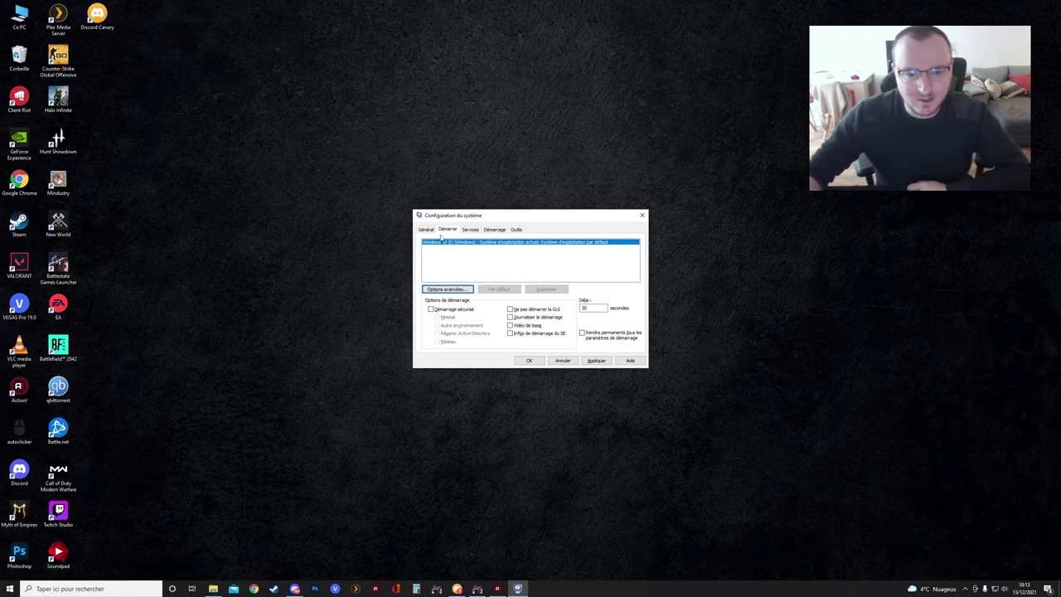
Recheck the advanced boot options, apply the system configuration and exit without restarting.
left_click(453, 290)
left_click(553, 357)
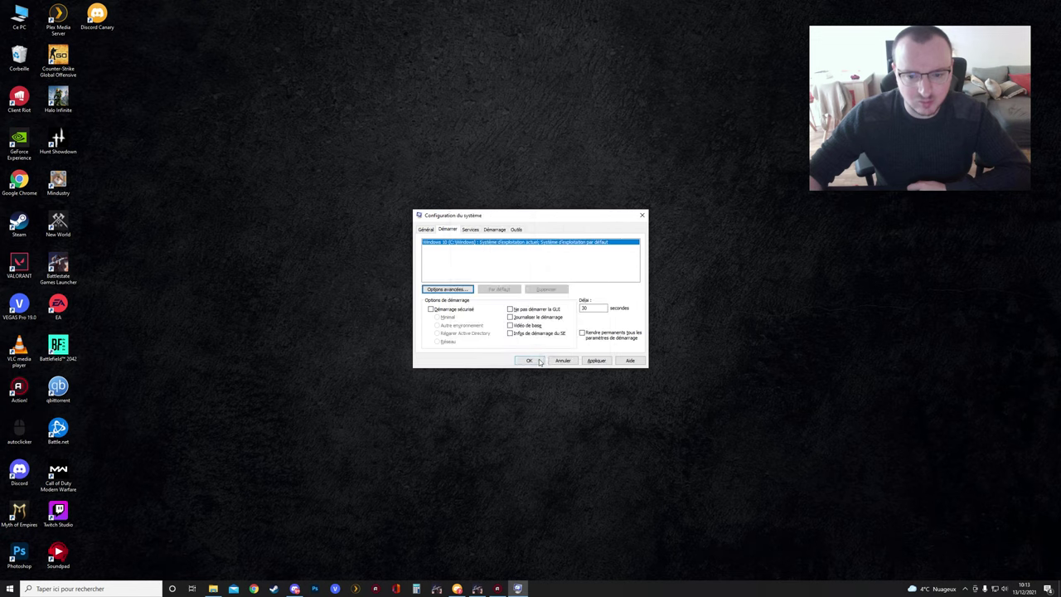
left_click(597, 360)
left_click(529, 360)
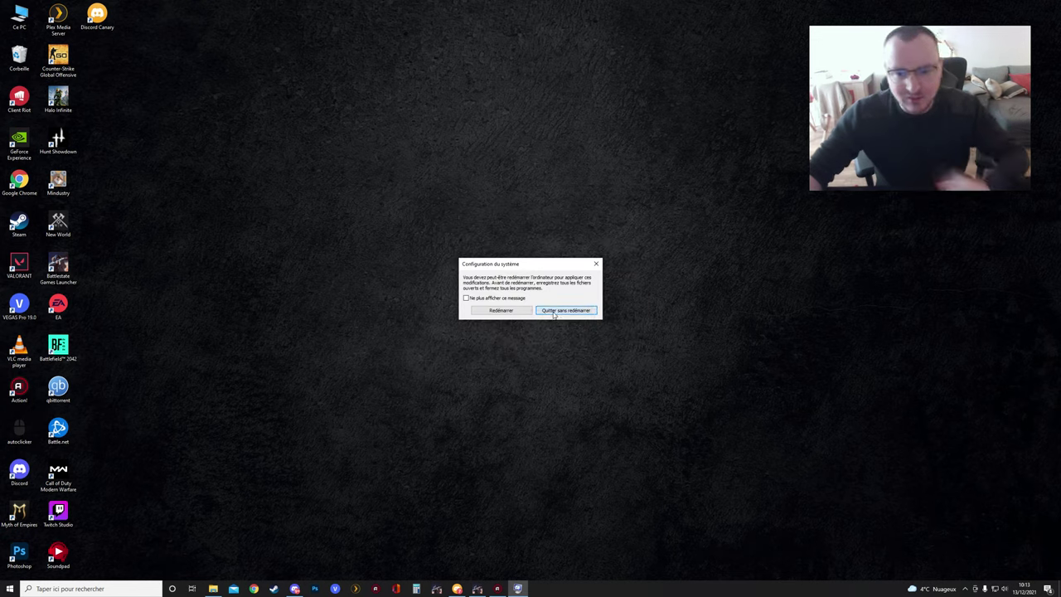
left_click(553, 312)
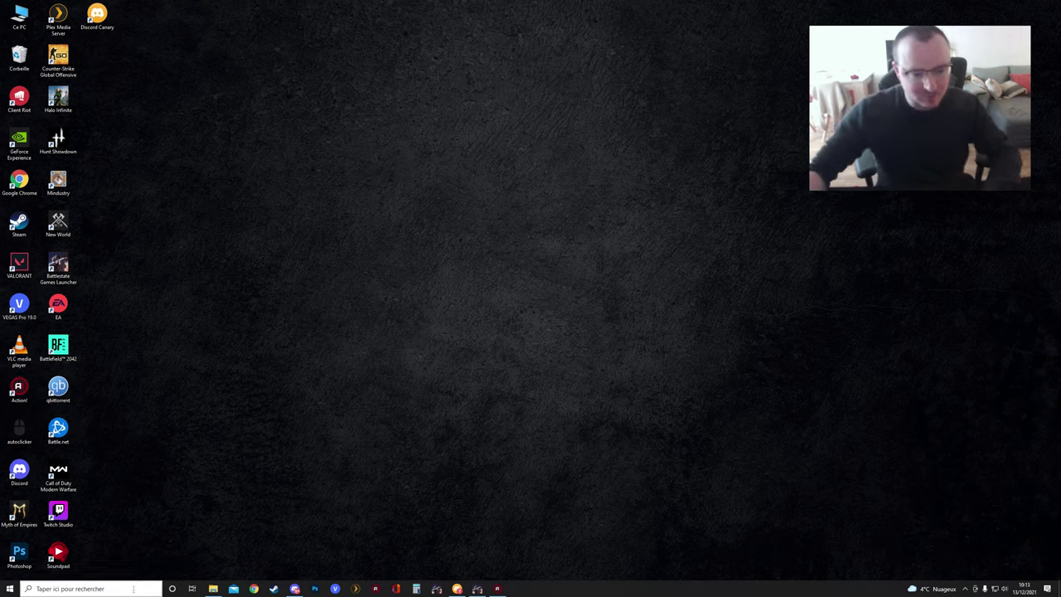
Launch the Run dialog from the Windows search and open the %temp% folder.
left_click(139, 585)
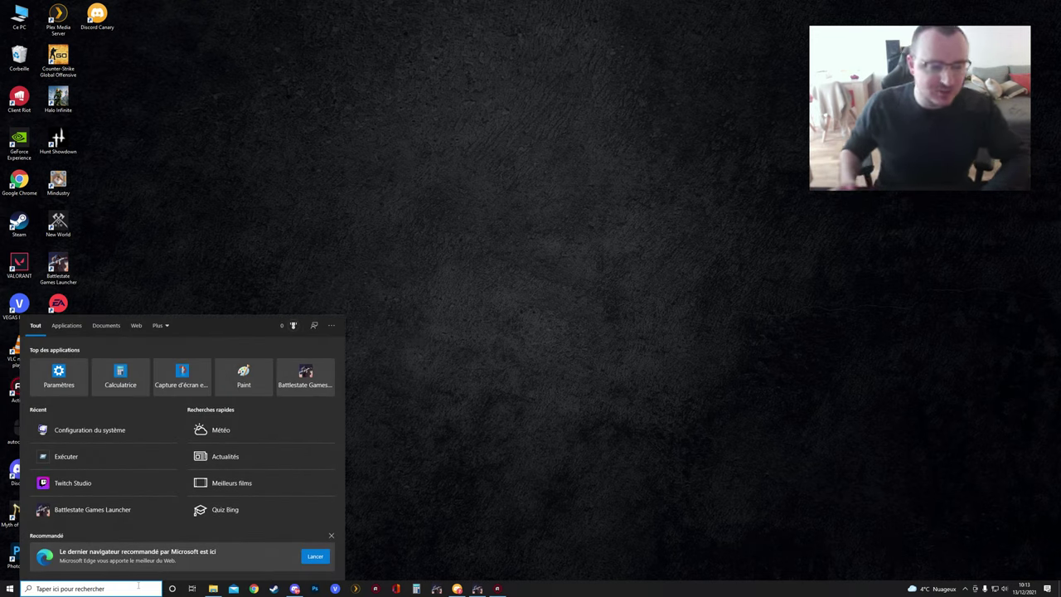
type("run")
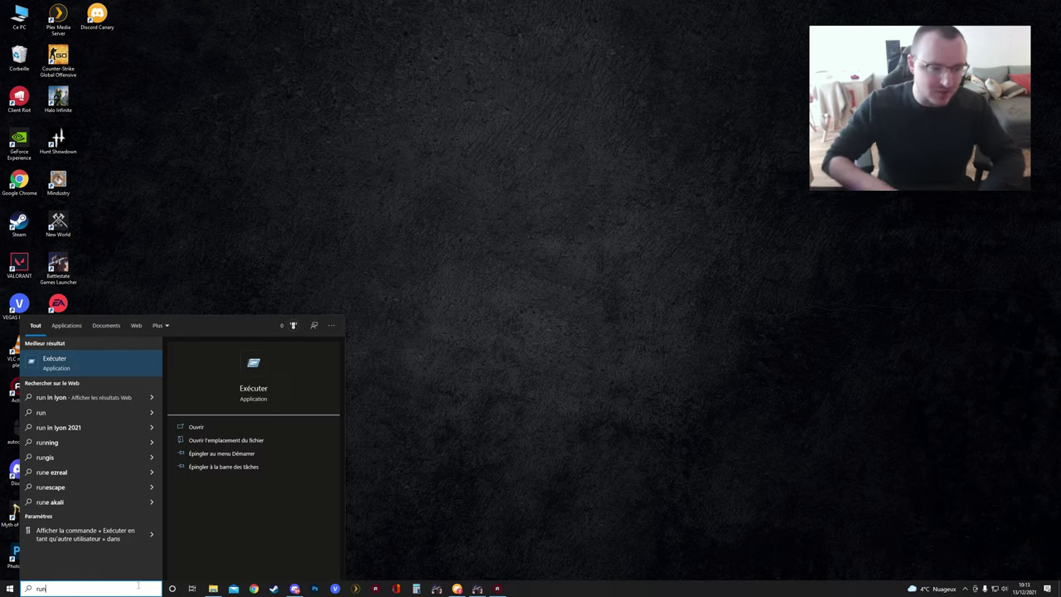
key("Return")
key("BackSpace")
type("%te")
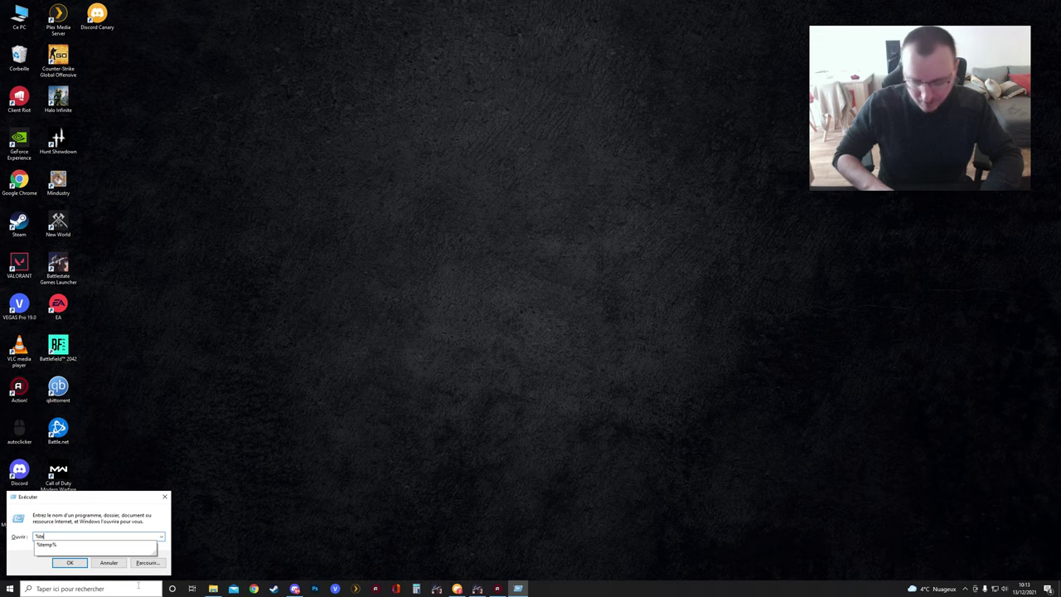
type("mp%")
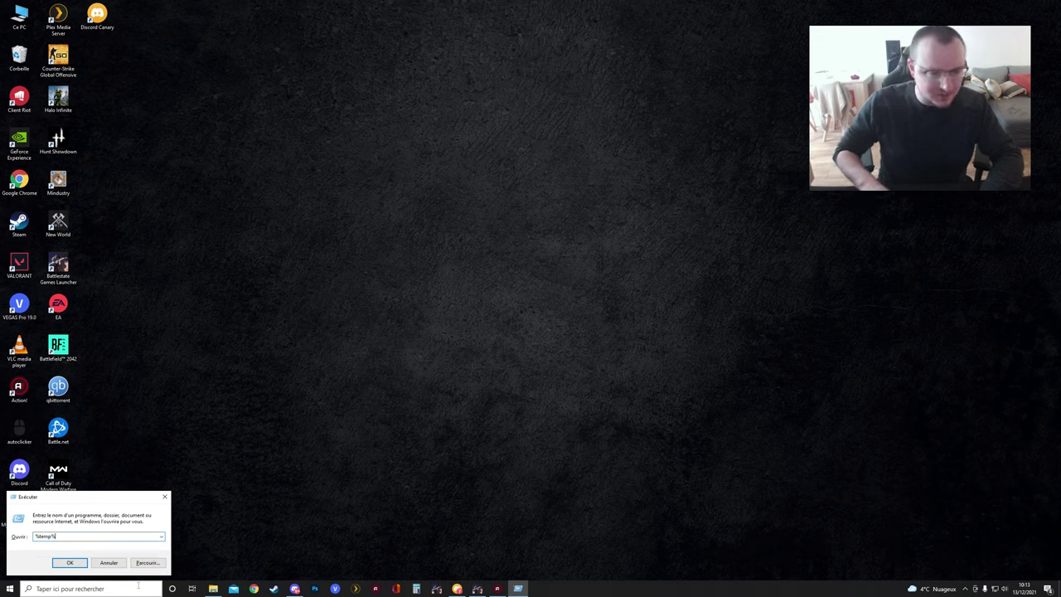
key("Return")
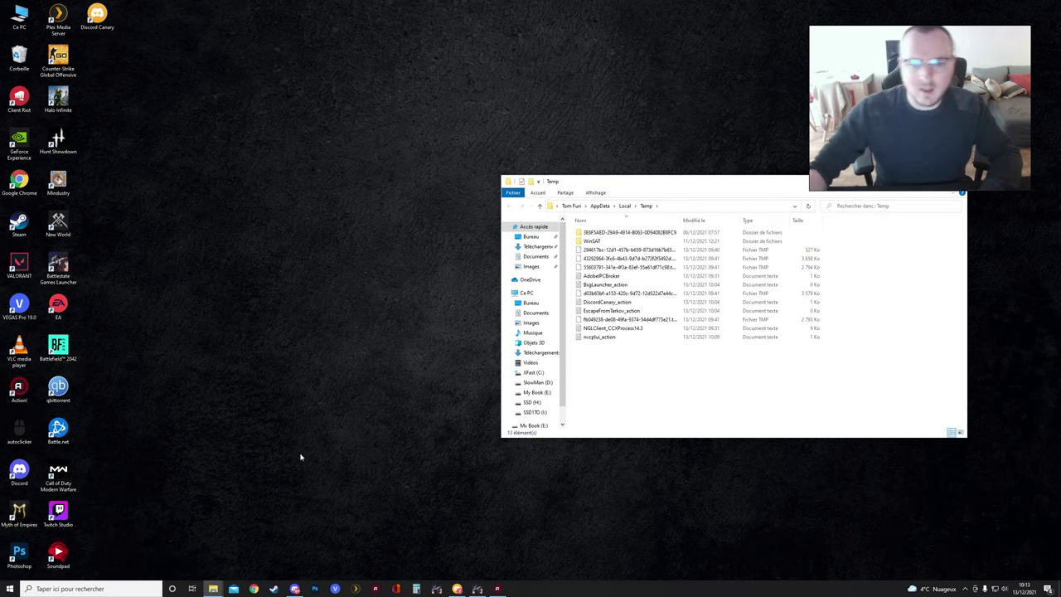
Delete all items in the Temp folder, continuing with administrator rights and skipping the files in use.
left_click_drag(649, 403, 605, 236)
left_click(605, 348)
key("ctrl+a")
key("Delete")
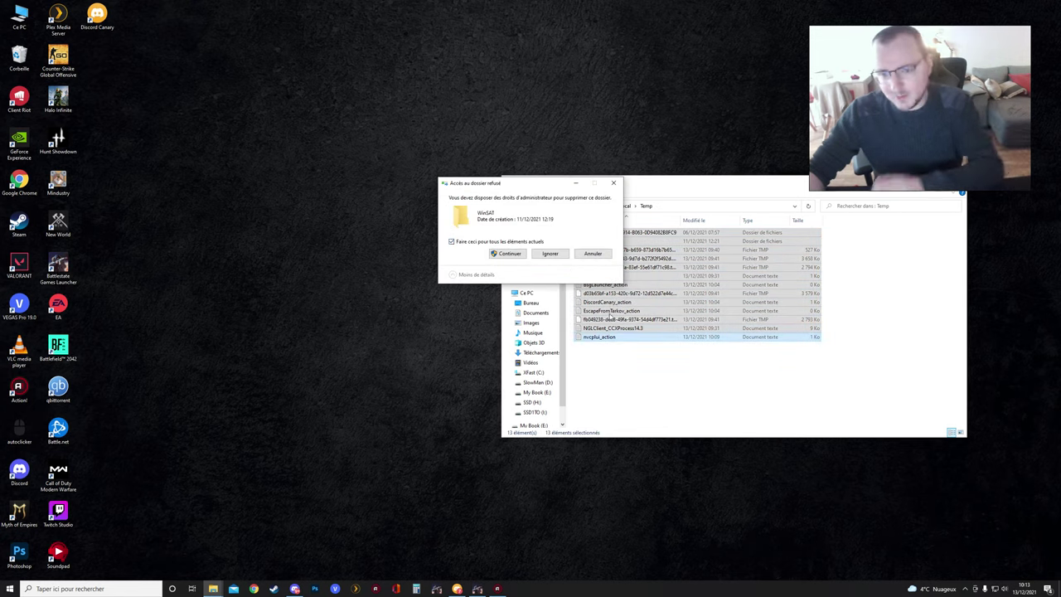
left_click(450, 241)
left_click(507, 253)
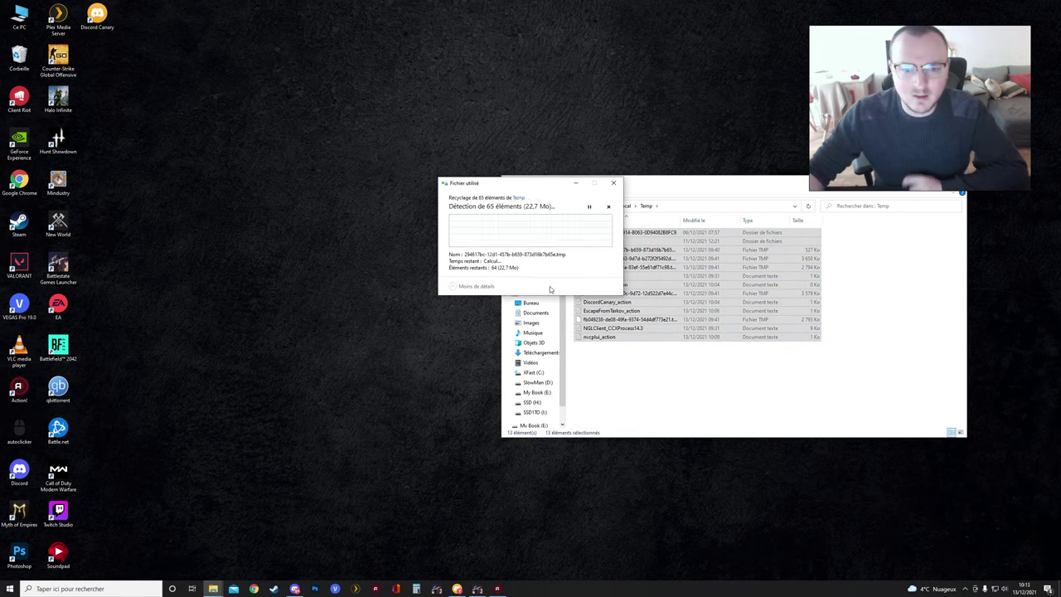
left_click(551, 272)
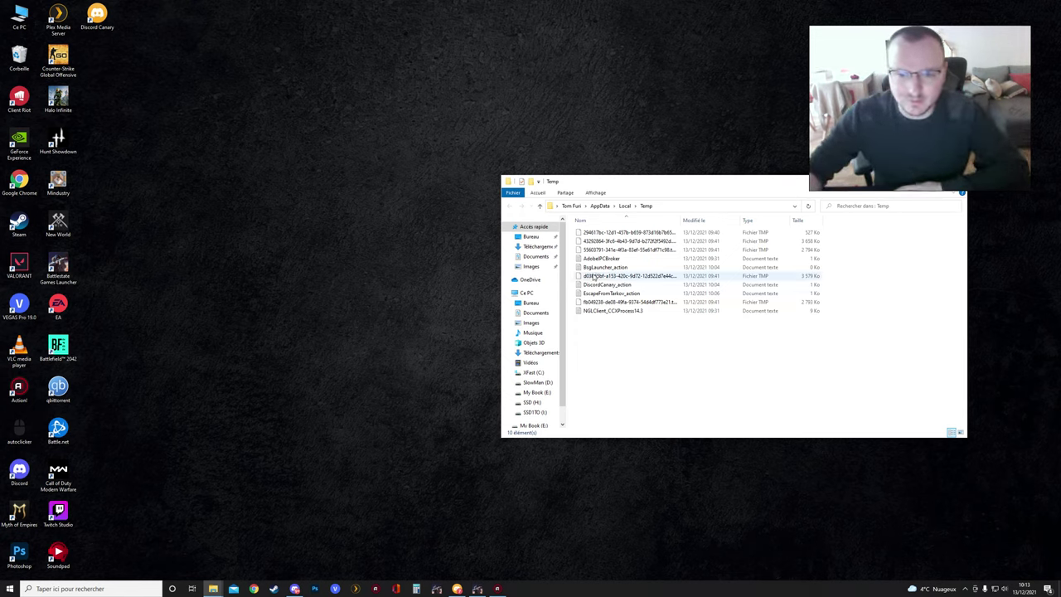
Open the BsgLauncher_action text file from the Temp folder to view its contents, and close it again.
double_click(604, 267)
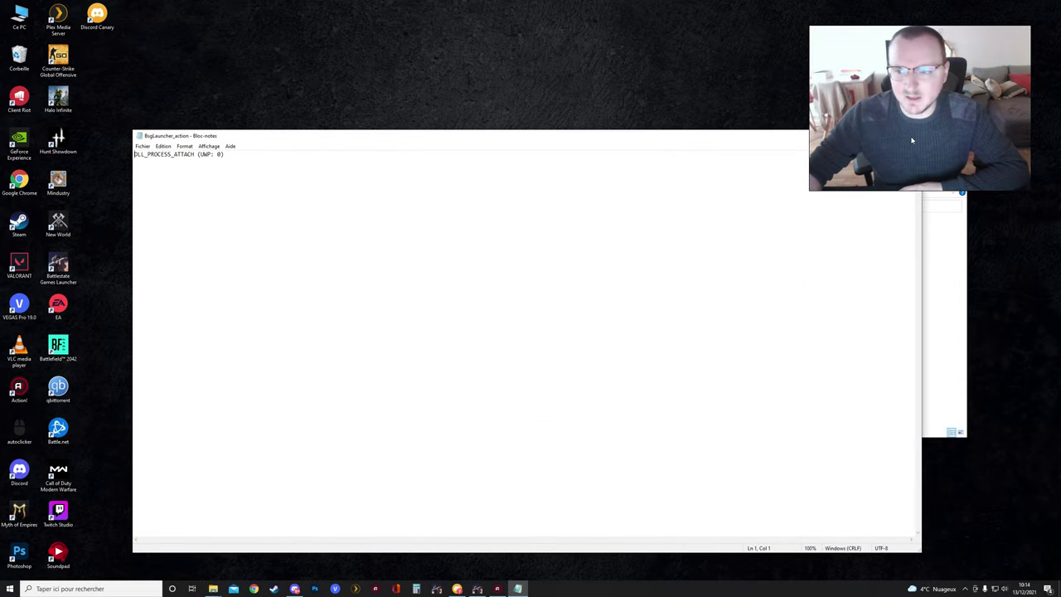
left_click(911, 141)
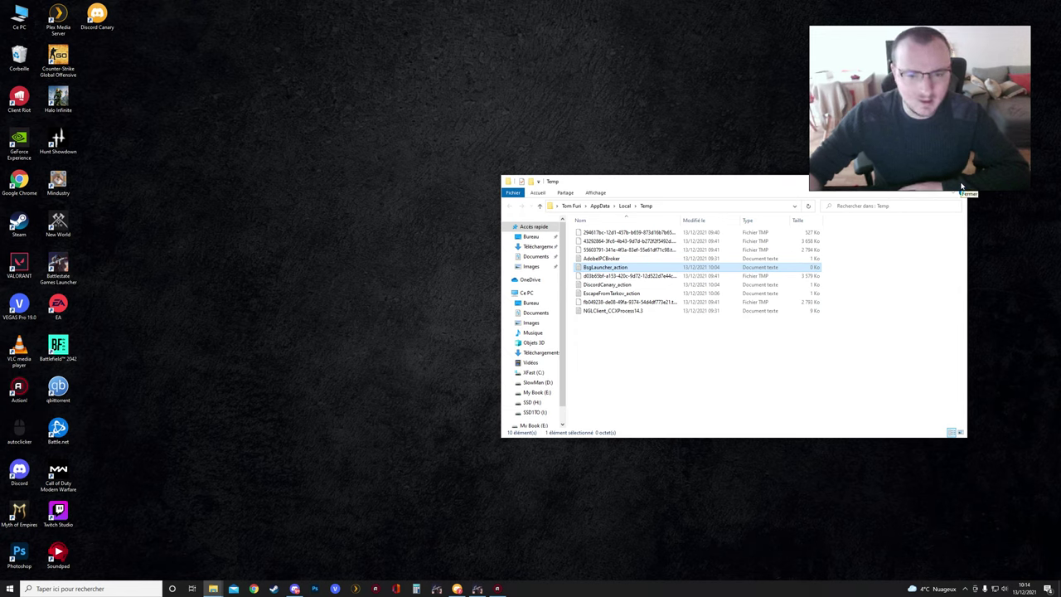
Close the Temp folder and start emptying the Recycle Bin from the desktop.
left_click(961, 187)
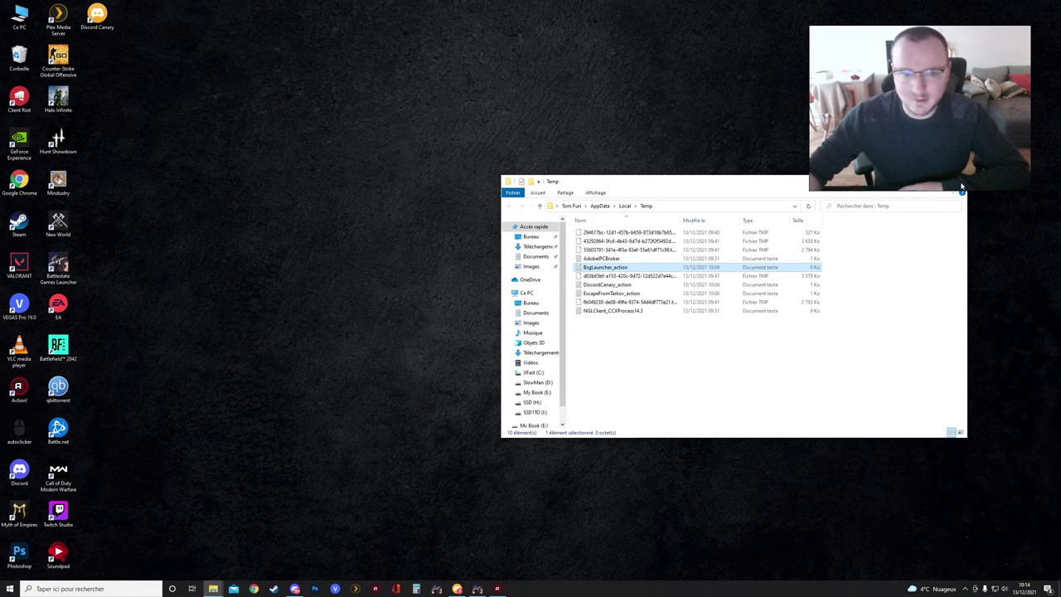
right_click(13, 63)
left_click(46, 76)
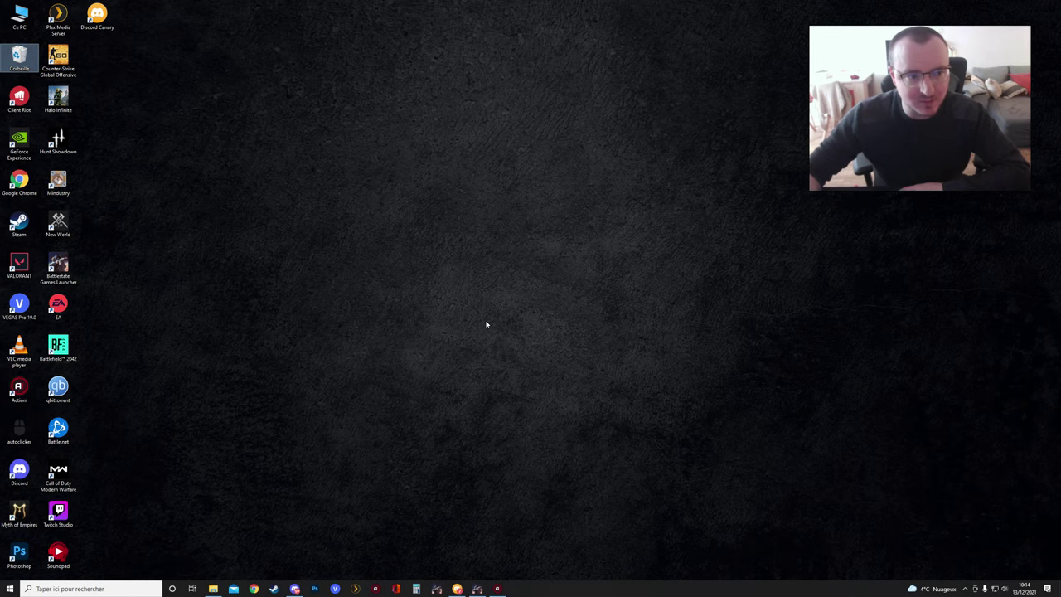
Switch to Escape From Tarkov and look through its settings, including the PostFX, Controls, Graphics and Game pages.
left_click(478, 589)
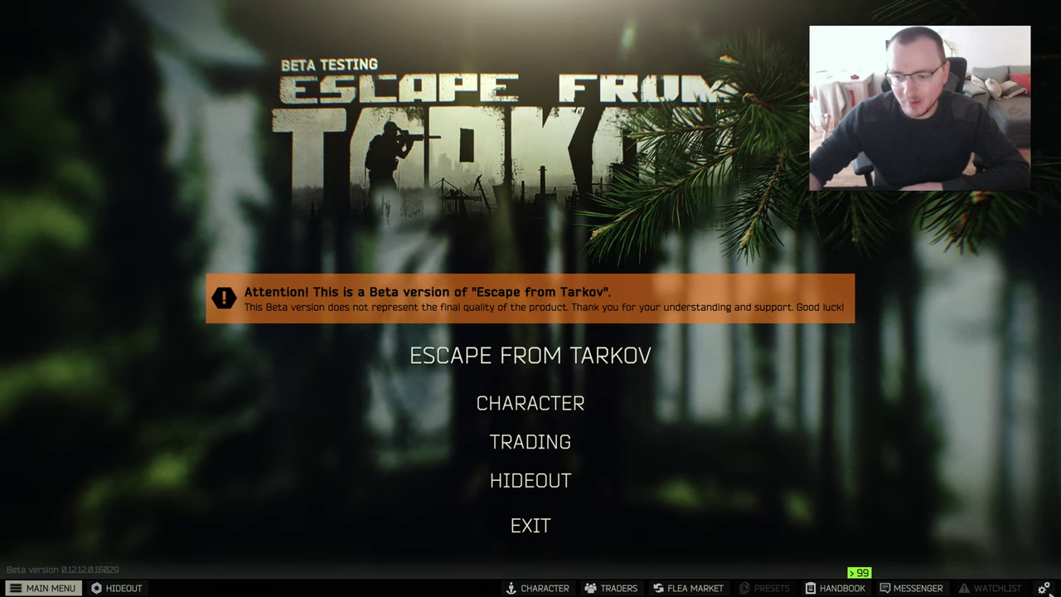
left_click(1042, 588)
left_click(528, 66)
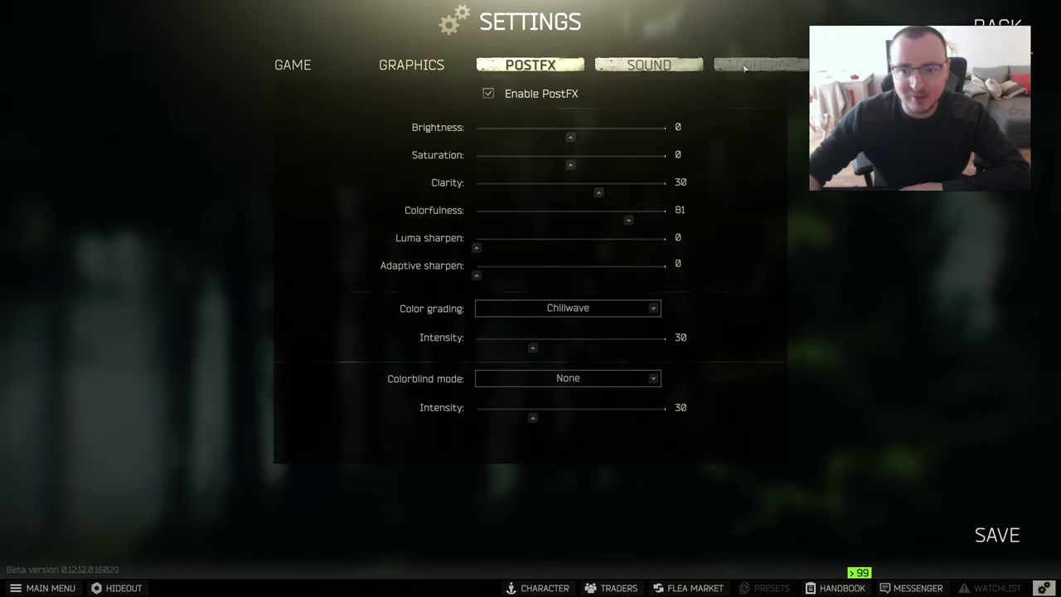
left_click(762, 64)
left_click(573, 68)
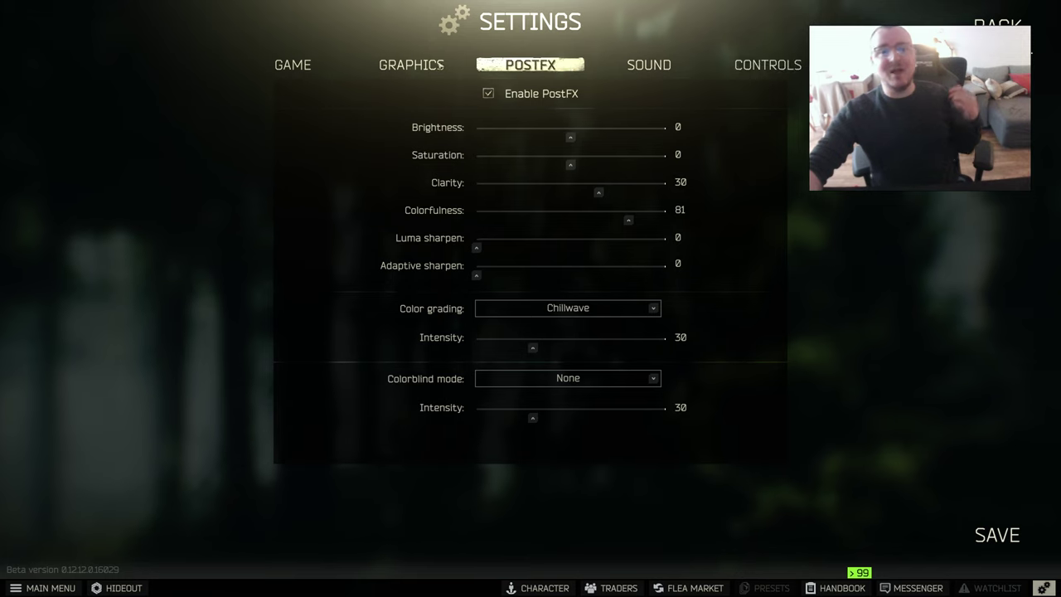
left_click(411, 64)
left_click(327, 65)
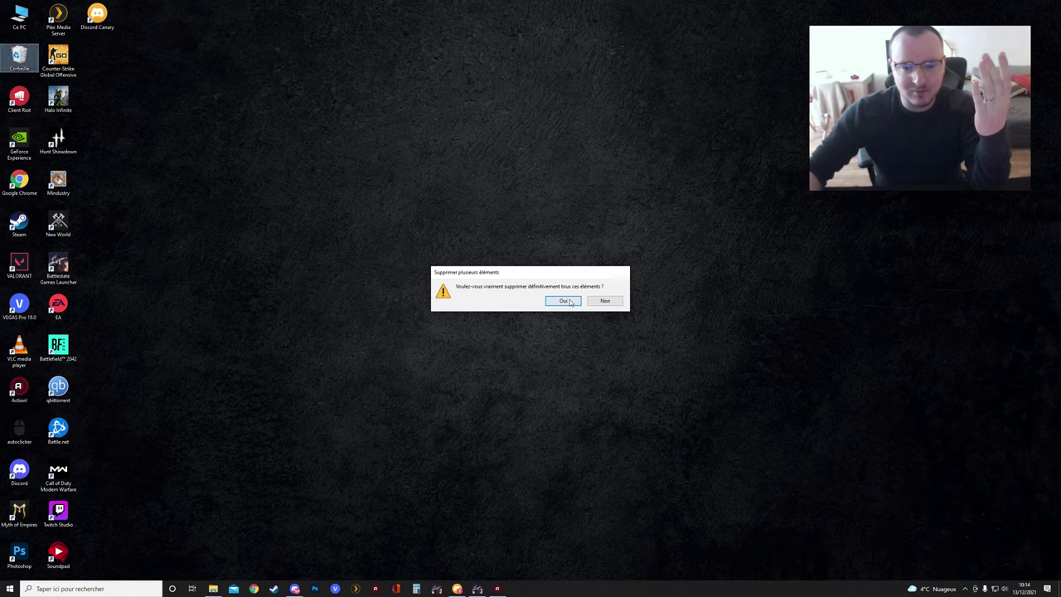
Confirm the permanent deletion of all items in the Recycle Bin.
left_click(564, 301)
left_click(519, 257)
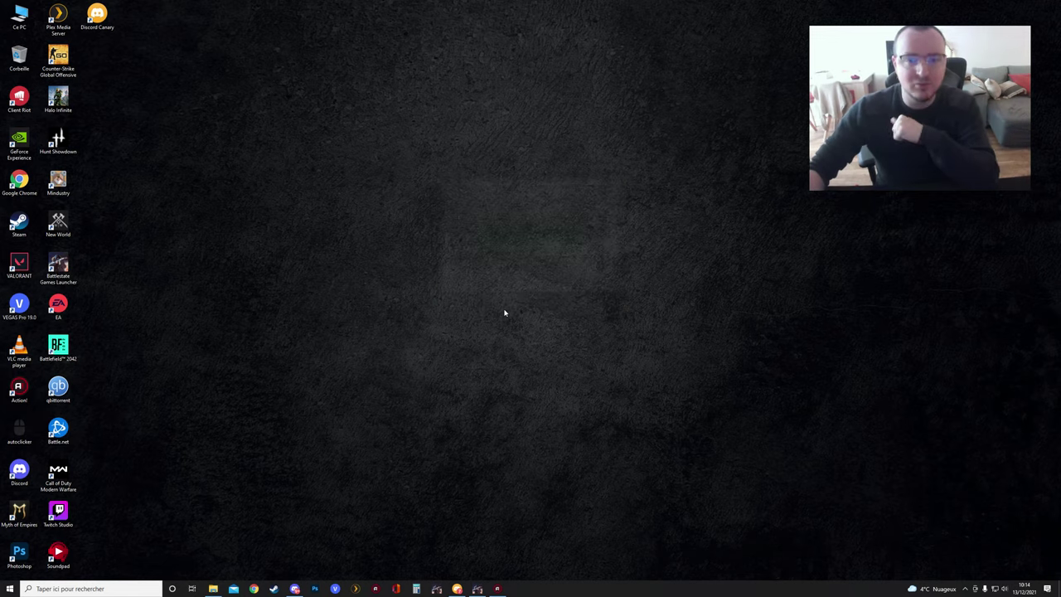